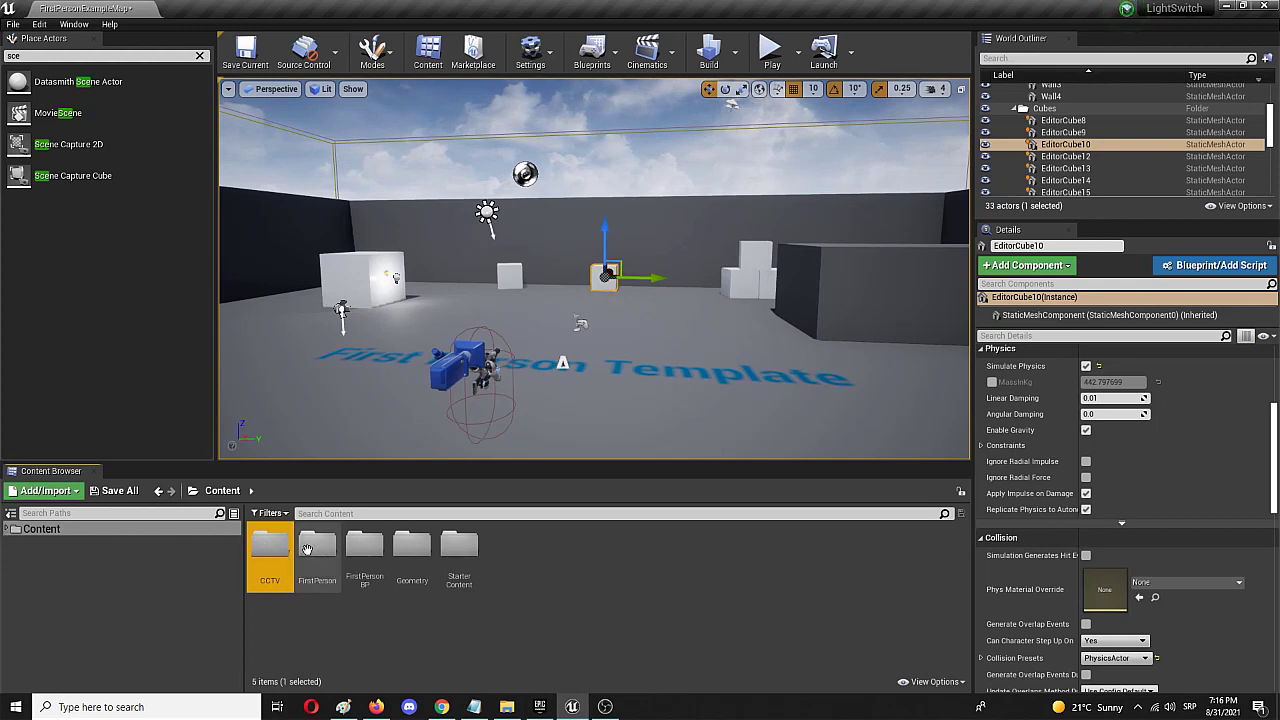
- Open the CCTV content folder and clear the actor class search
double_click(266, 548)
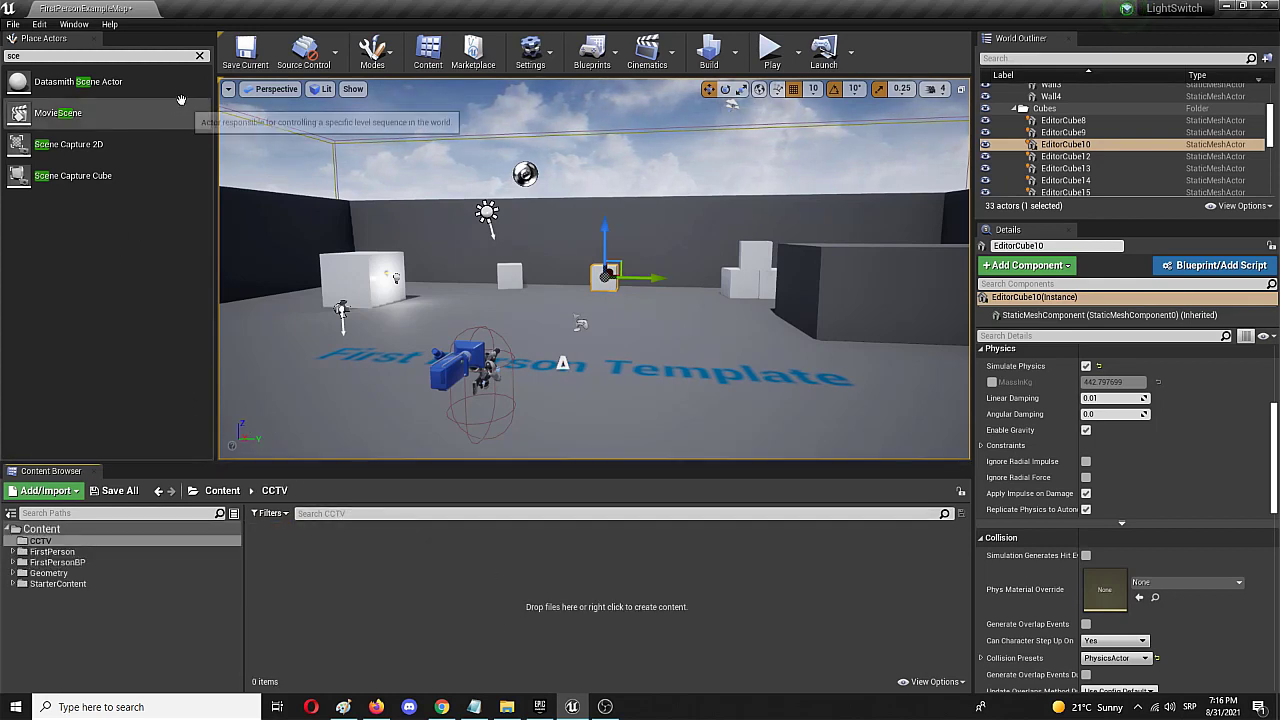
left_click(200, 56)
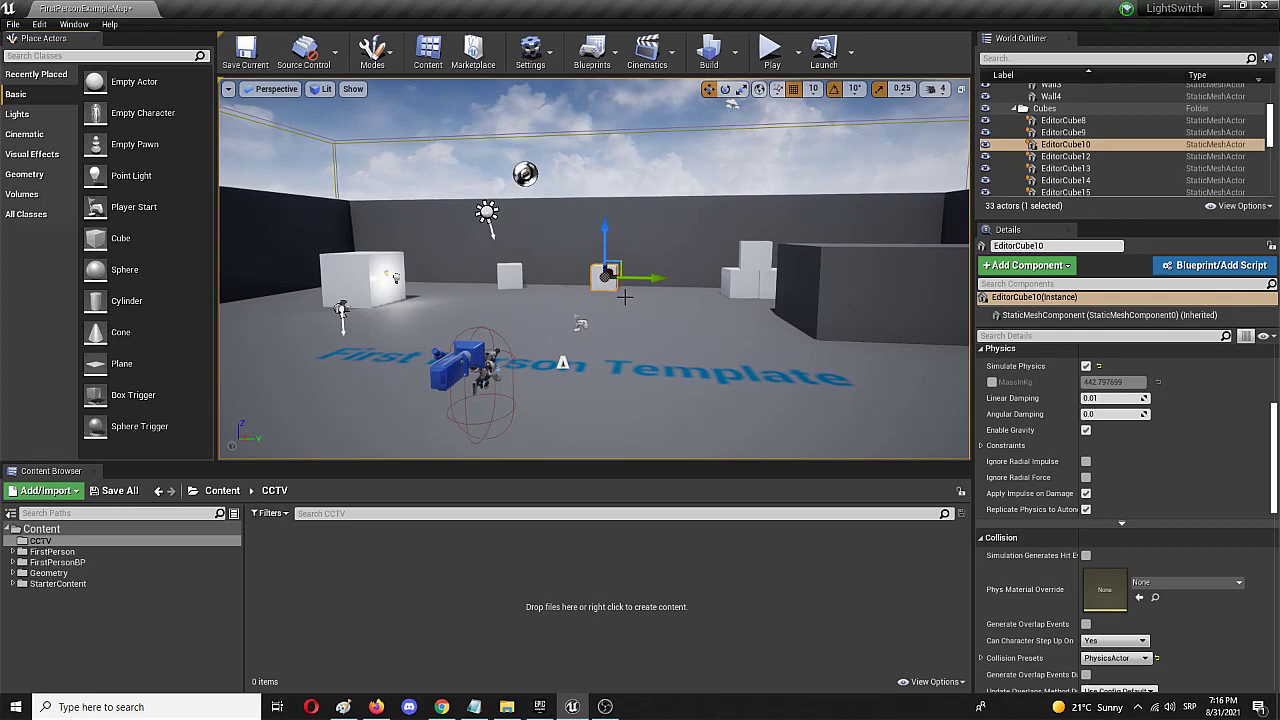
type("f")
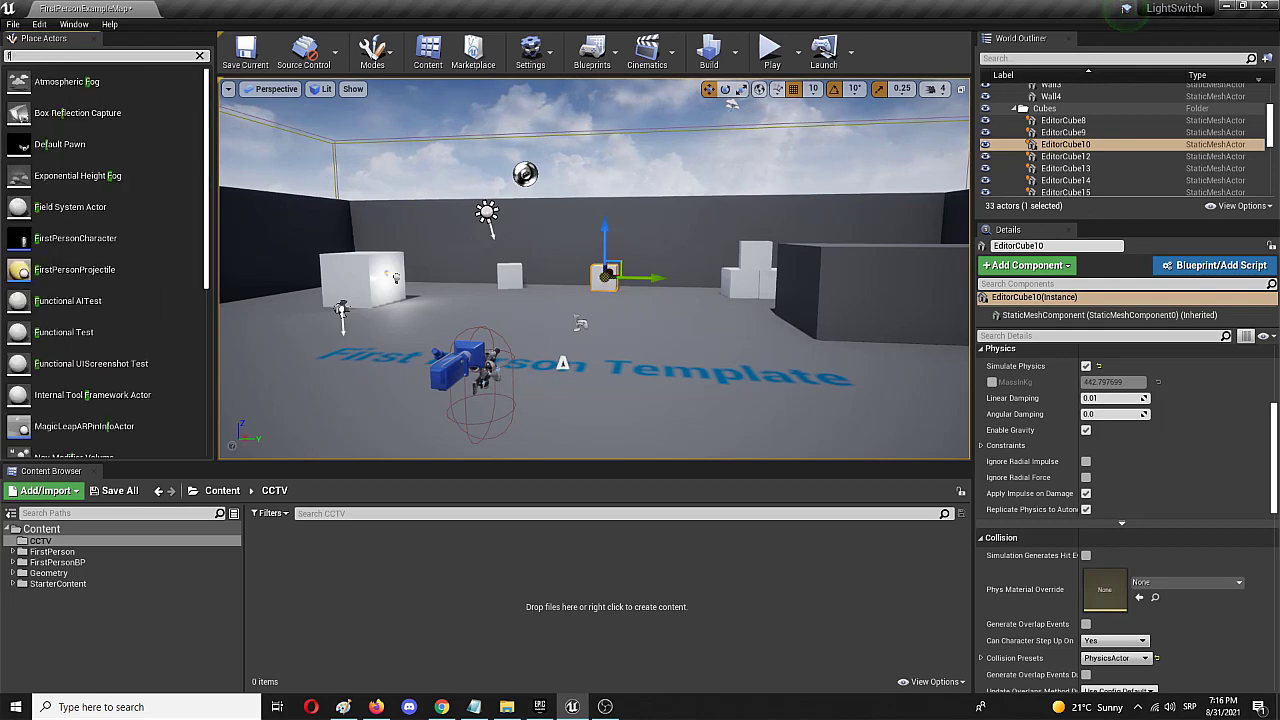
left_click(605, 278)
key("f")
left_click(201, 57)
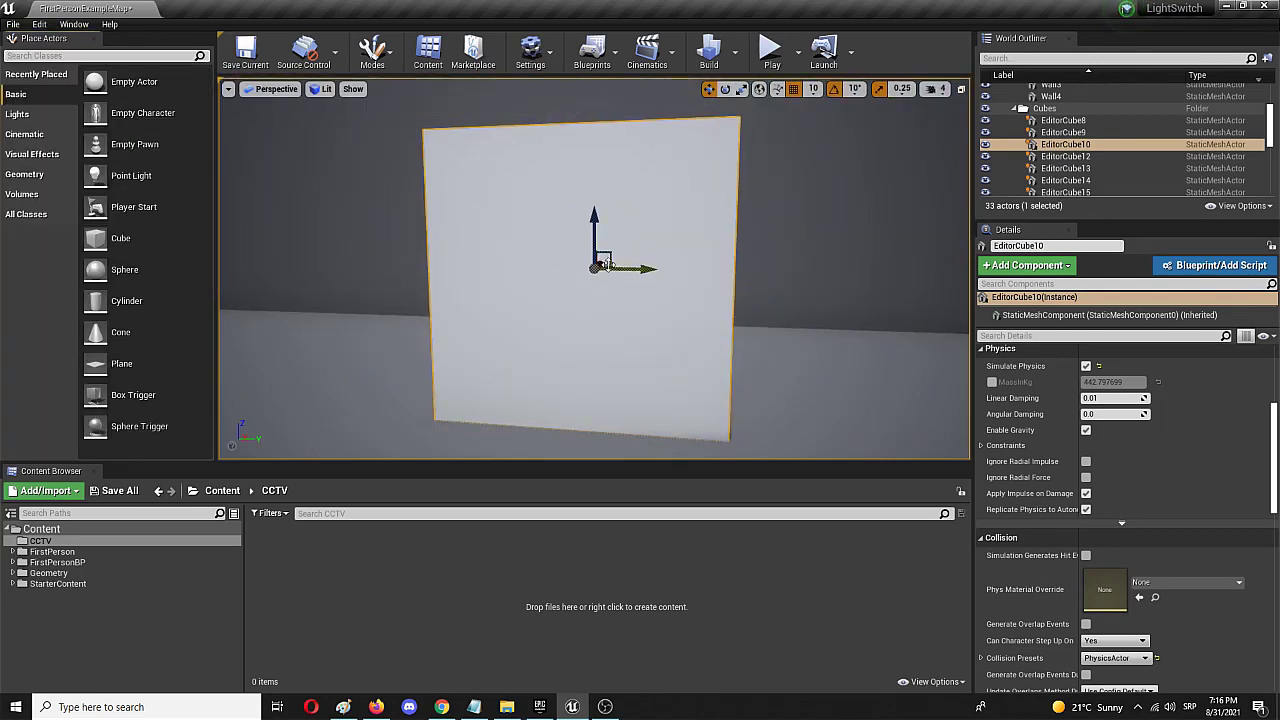
- Move EditorCube10 away from the back wall toward the player start and raise it above the floor
mouse_move(723, 296)
right_mouse_down()
mouse_move(660, 292)
mouse_move(770, 296)
mouse_move(723, 296)
right_mouse_up()
left_click_drag(702, 295, 386, 301)
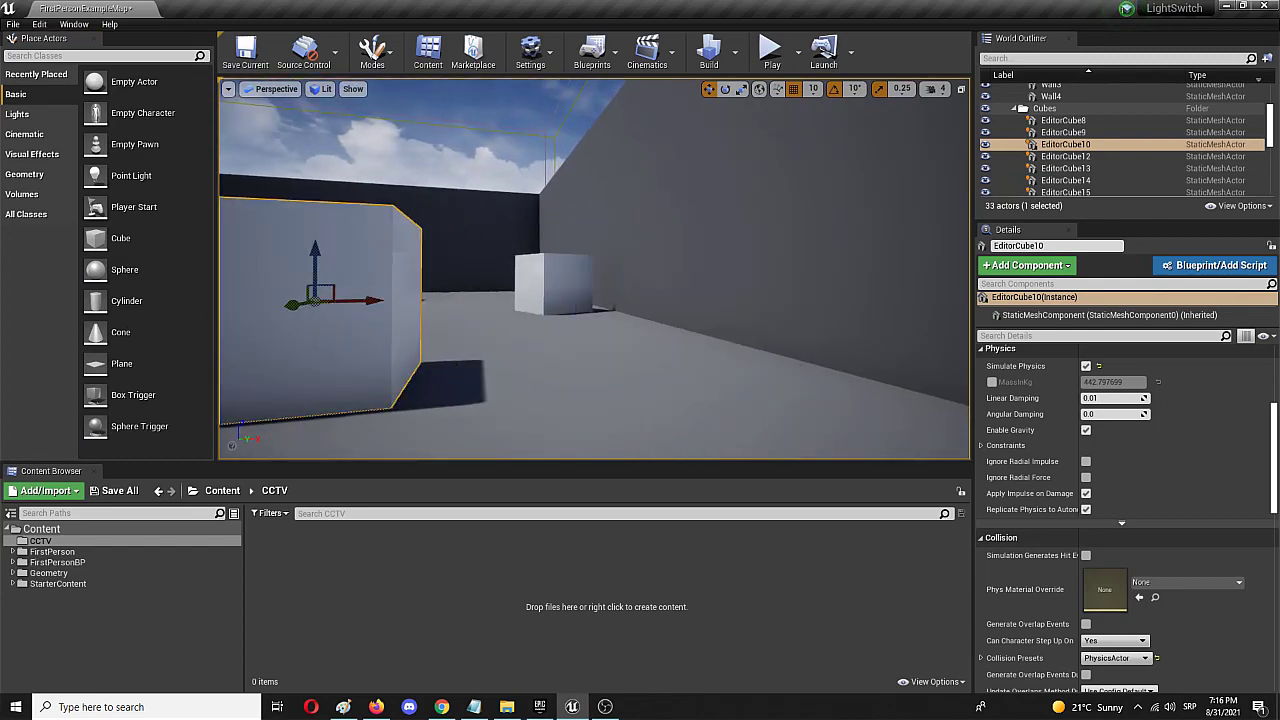
right_click_drag(392, 303, 530, 300)
key("s")
mouse_move(360, 374)
right_mouse_down()
mouse_move(405, 372)
mouse_move(360, 374)
right_mouse_up()
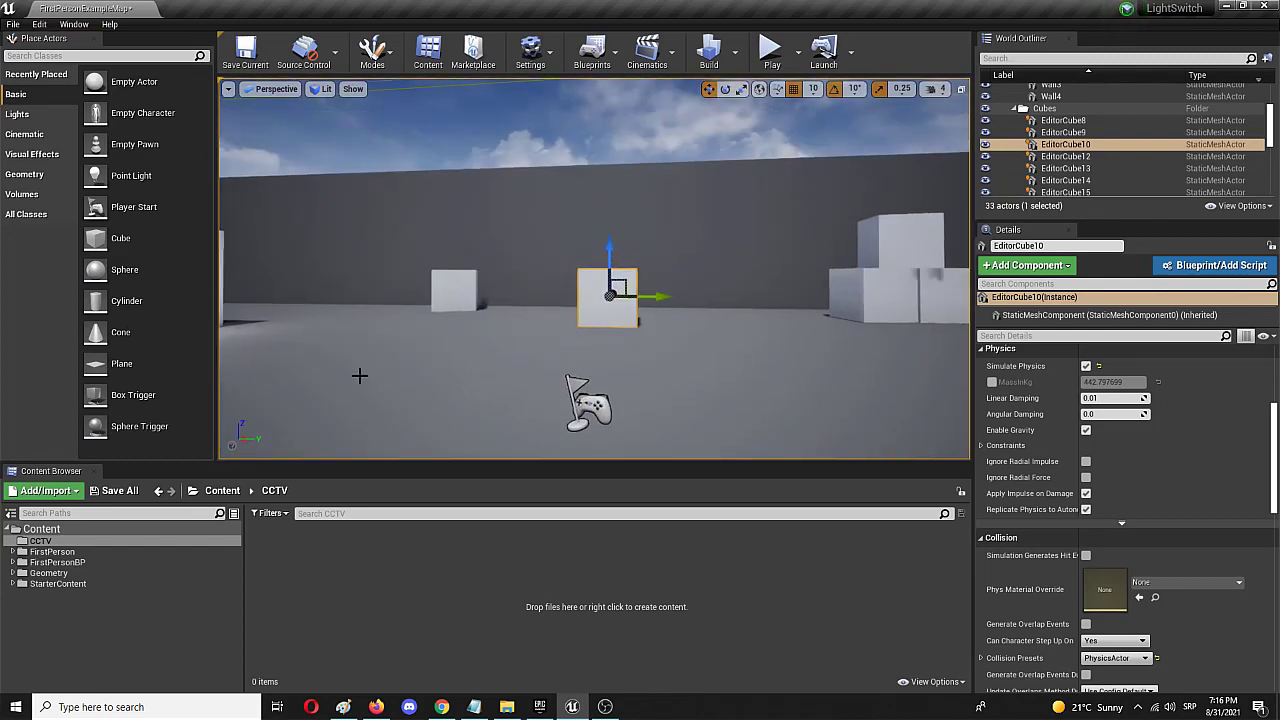
right_click_drag(509, 321, 420, 345)
key("w")
mouse_move(690, 286)
right_mouse_down()
mouse_move(668, 308)
mouse_move(690, 286)
right_mouse_up()
left_click_drag(690, 286, 422, 406)
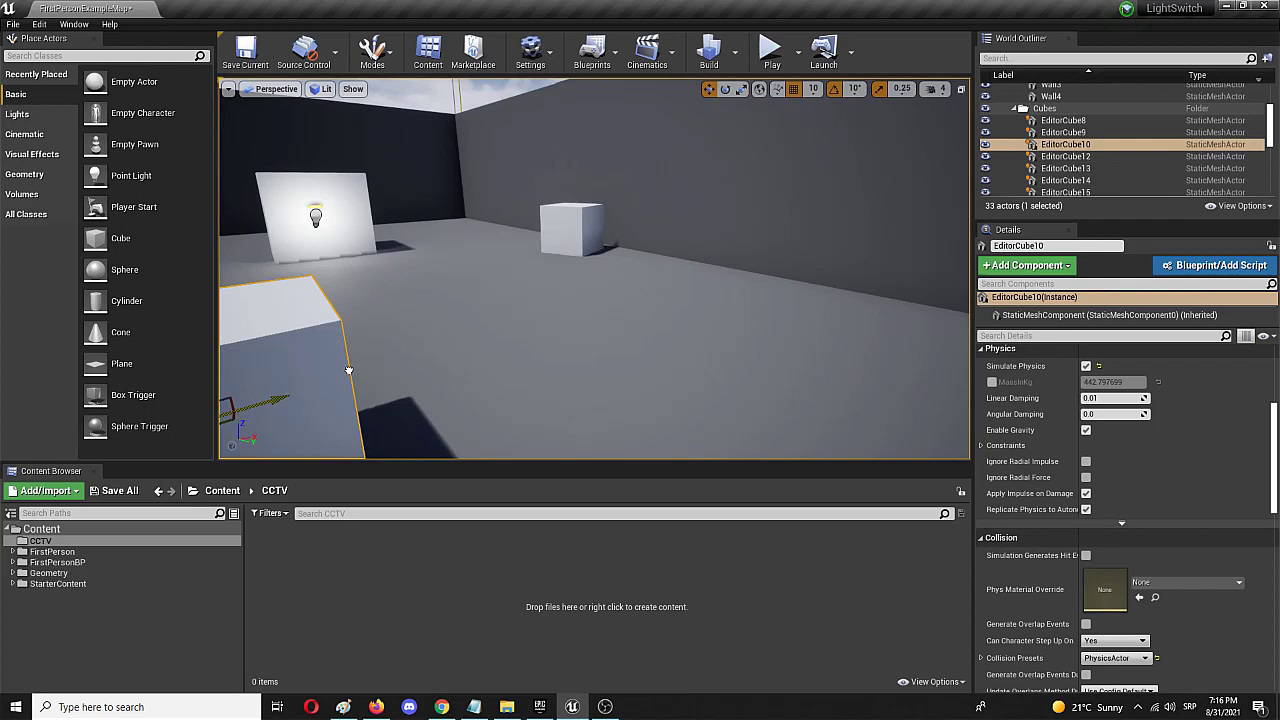
right_click_drag(422, 406, 550, 380)
key("s")
right_click_drag(382, 366, 388, 358)
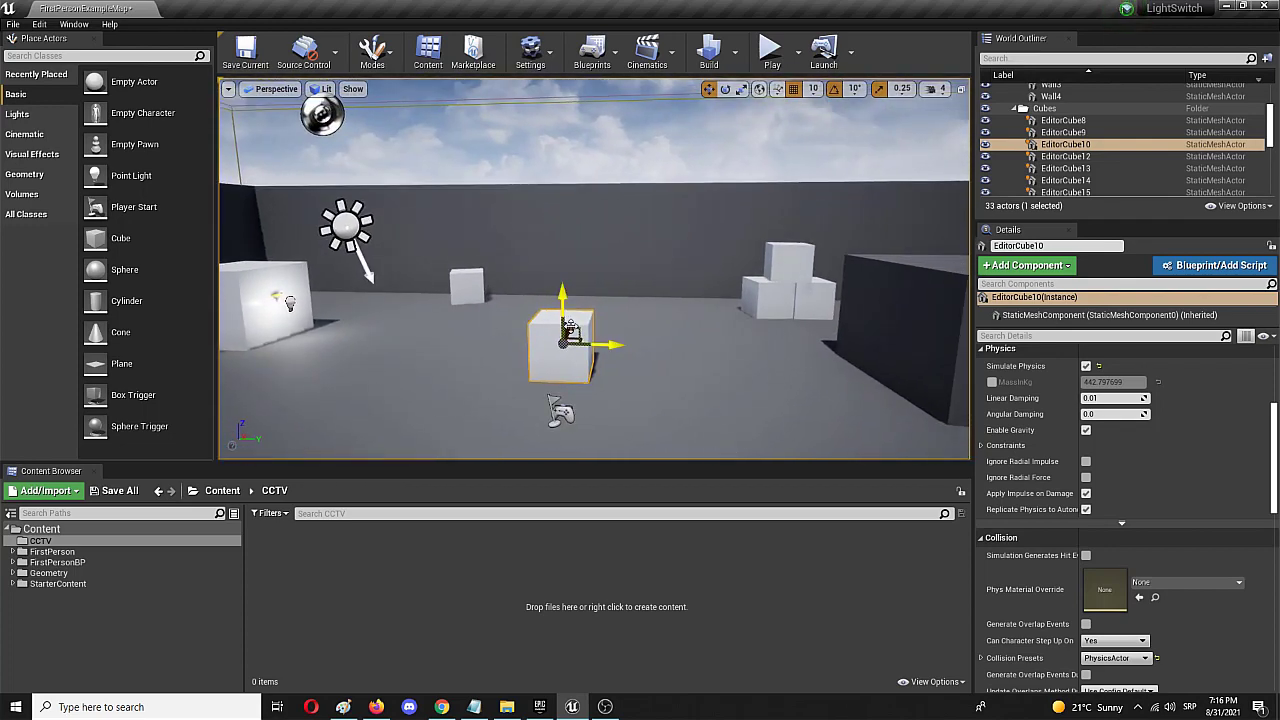
left_click_drag(573, 328, 534, 268)
key("e")
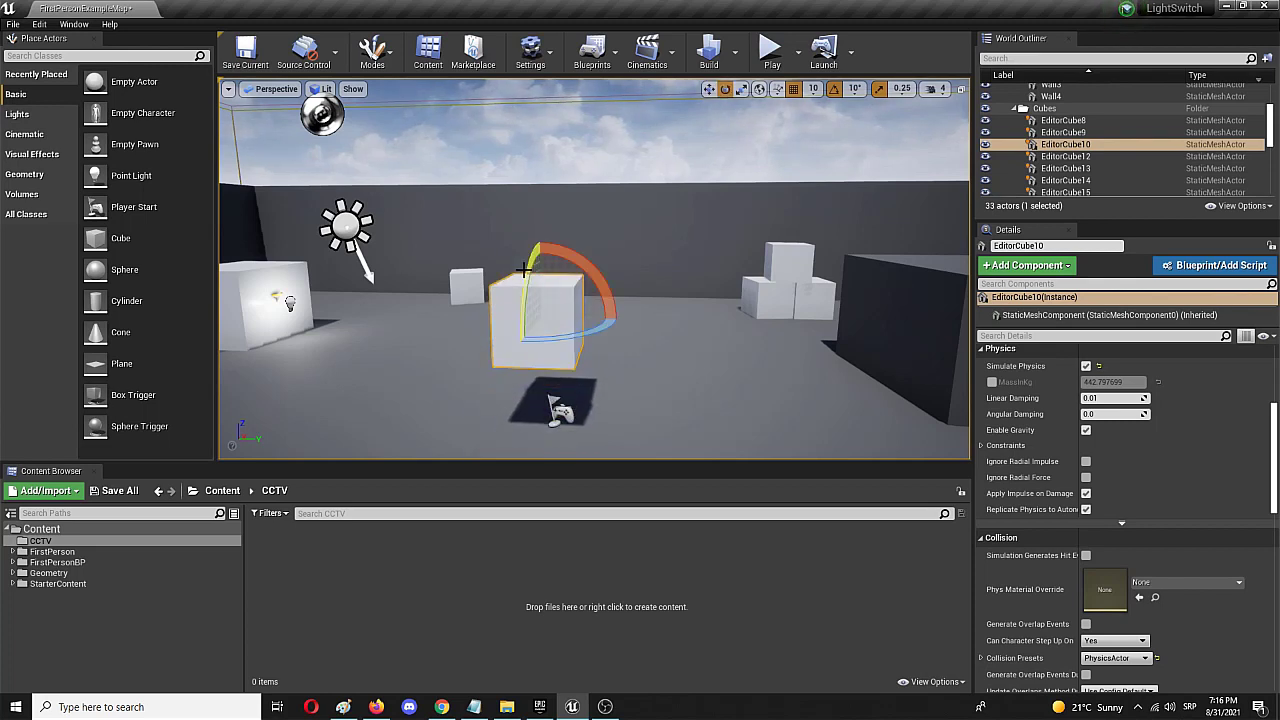
- Scale EditorCube10 wider along Y and taller along Z to form a screen-like slab
key("r")
left_click_drag(588, 323, 645, 324)
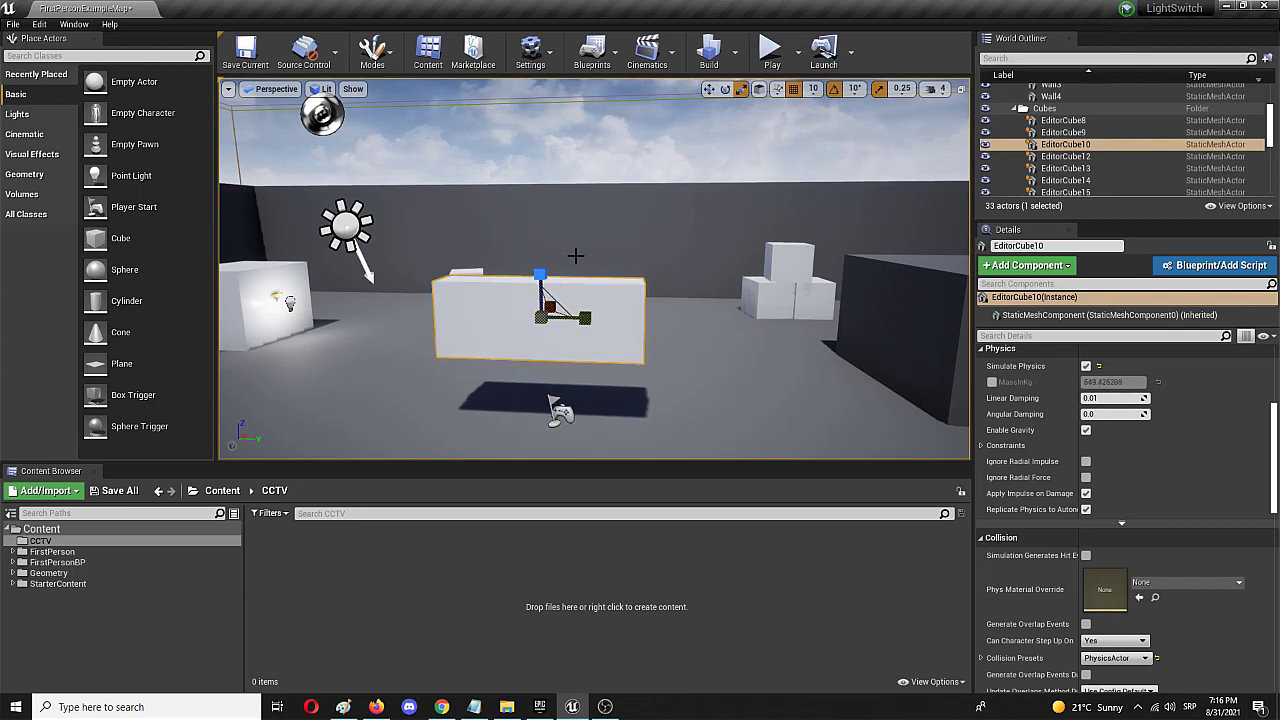
left_click_drag(541, 272, 540, 223)
left_click(540, 223)
left_click(587, 290)
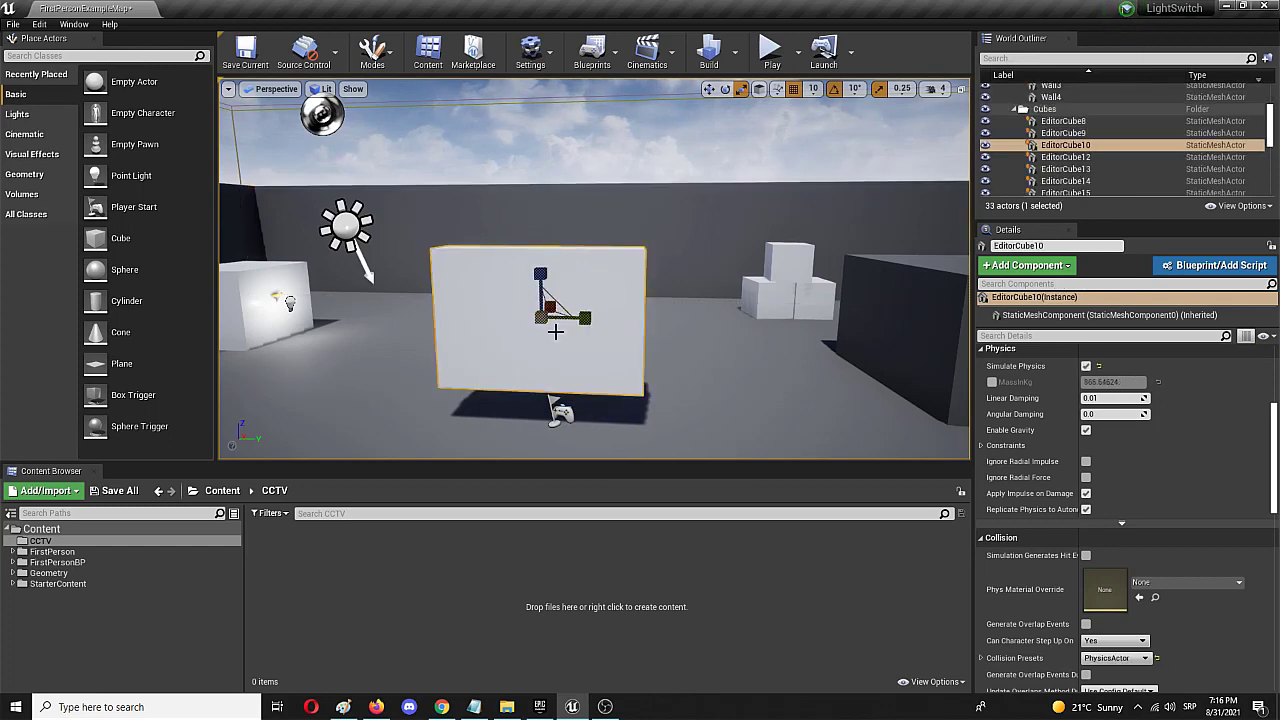
- Move the enlarged slab along the X axis, farther away from the back wall
key("w")
right_click_drag(580, 309, 480, 314)
right_click_drag(600, 330, 524, 327)
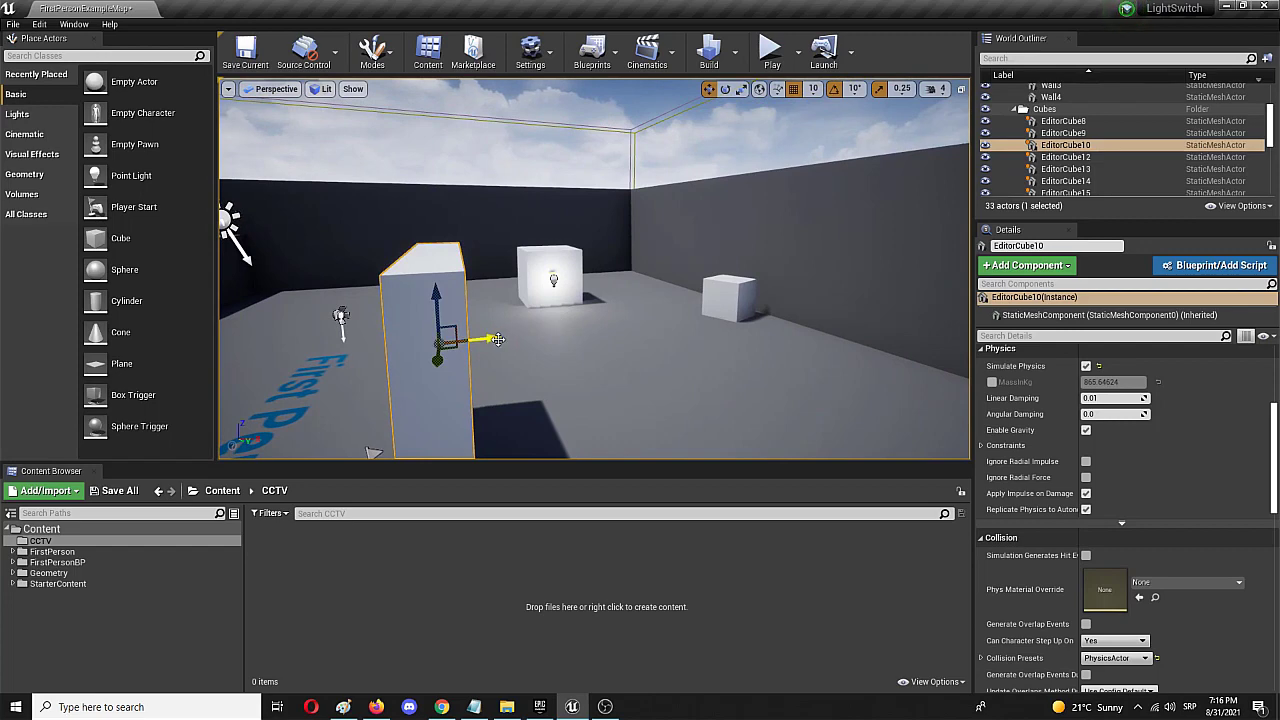
left_click_drag(487, 338, 420, 345)
right_click_drag(440, 345, 491, 363)
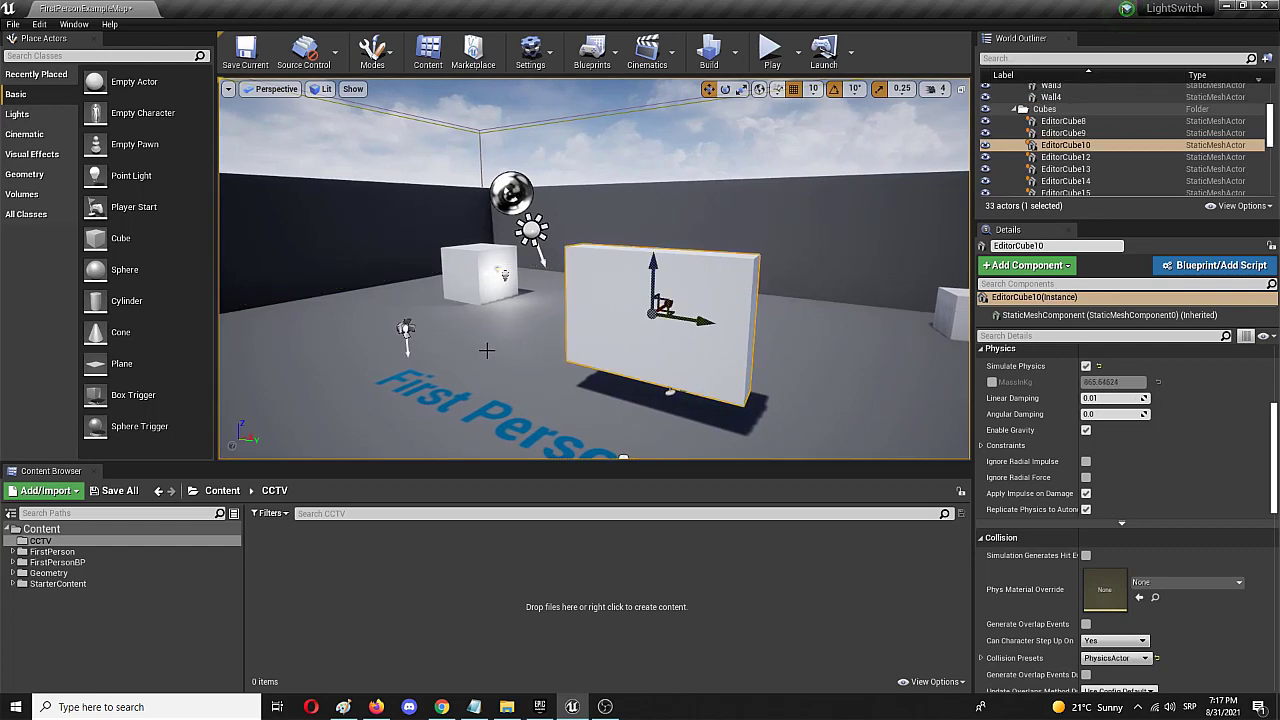
mouse_move(486, 351)
right_mouse_down()
mouse_move(500, 350)
mouse_move(452, 348)
mouse_move(512, 346)
mouse_move(499, 347)
right_mouse_up()
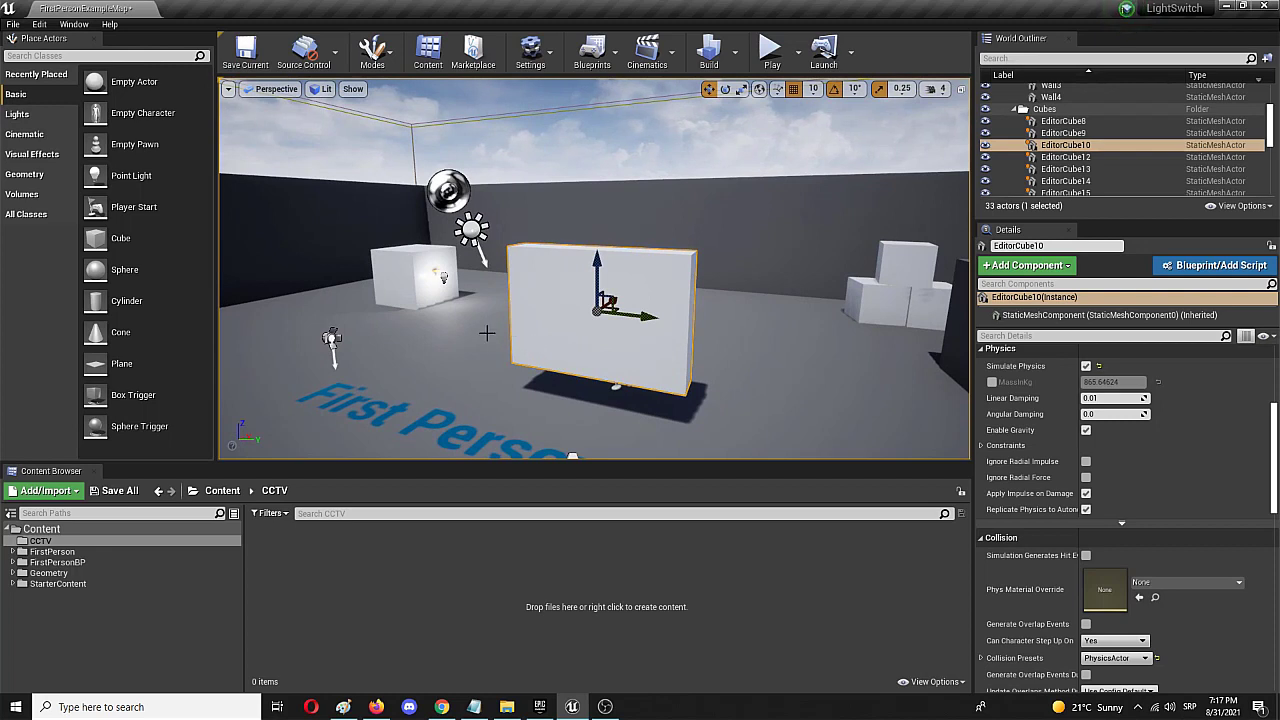
- Find the Scene Capture 2D actor with the search "Sce" and place it in the level near the lit white cube
left_click(71, 56)
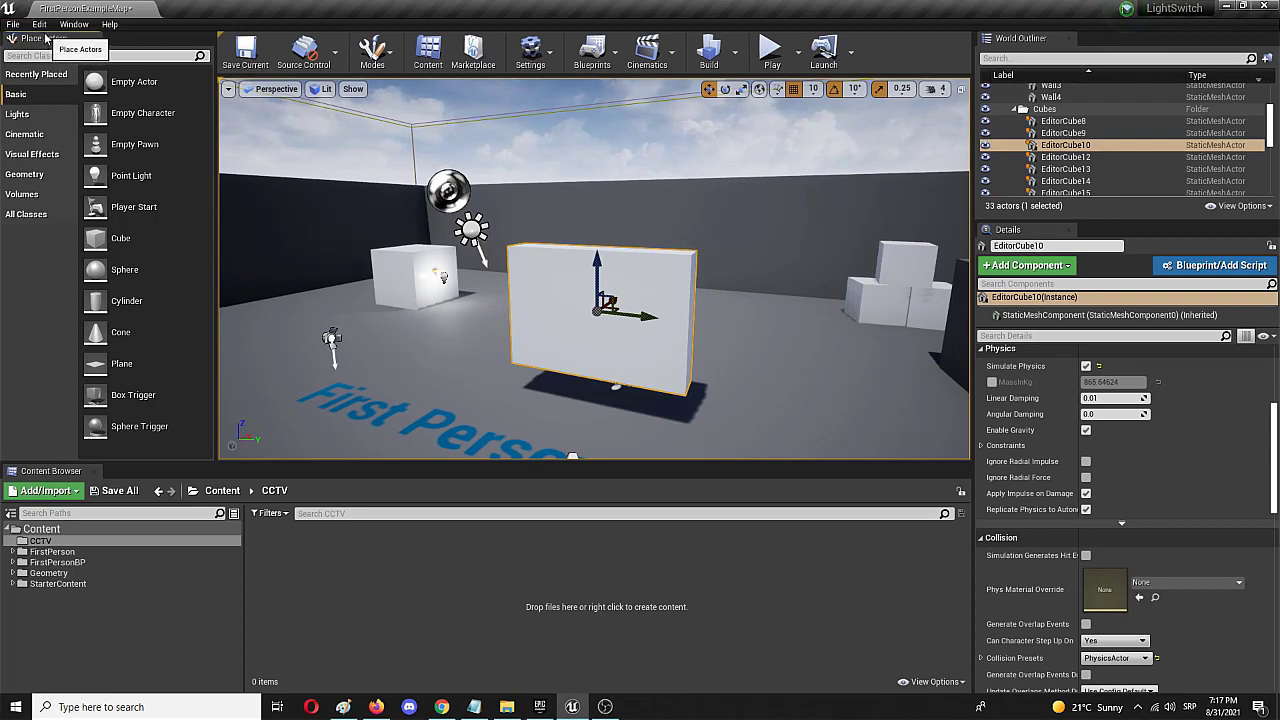
left_click(60, 55)
type("Sce")
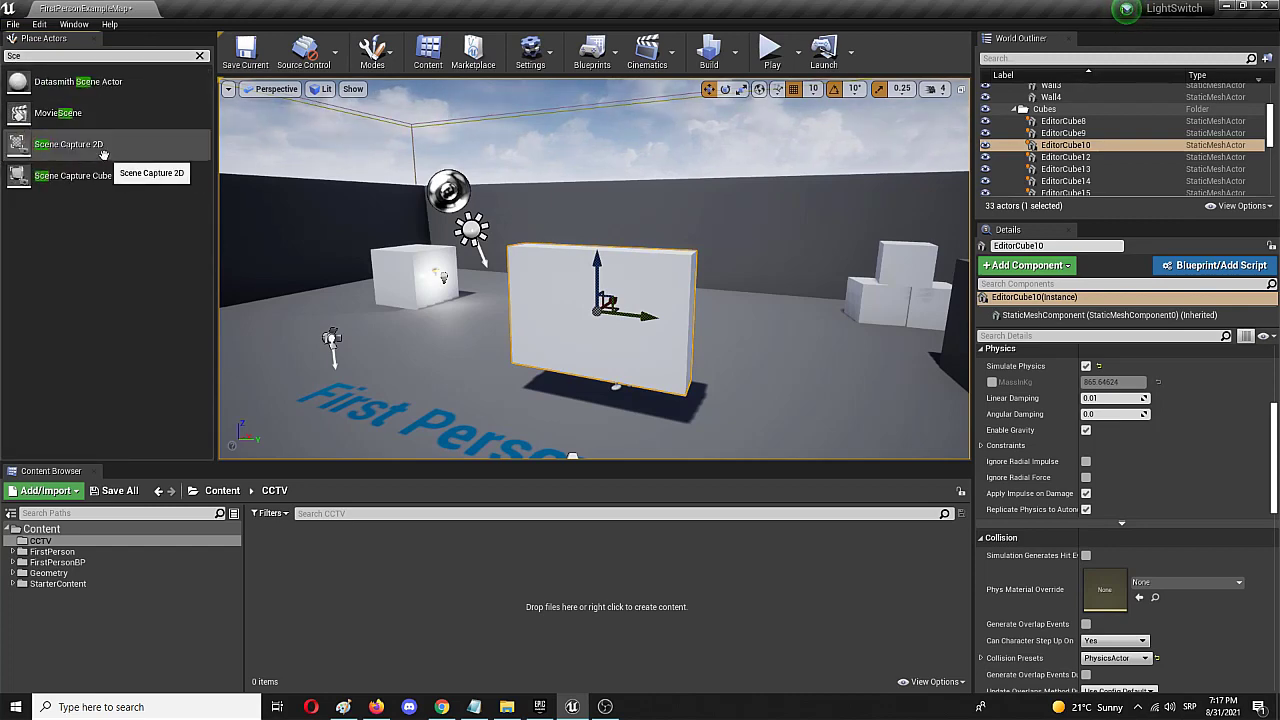
left_click_drag(97, 143, 375, 295)
left_click_drag(408, 335, 326, 317)
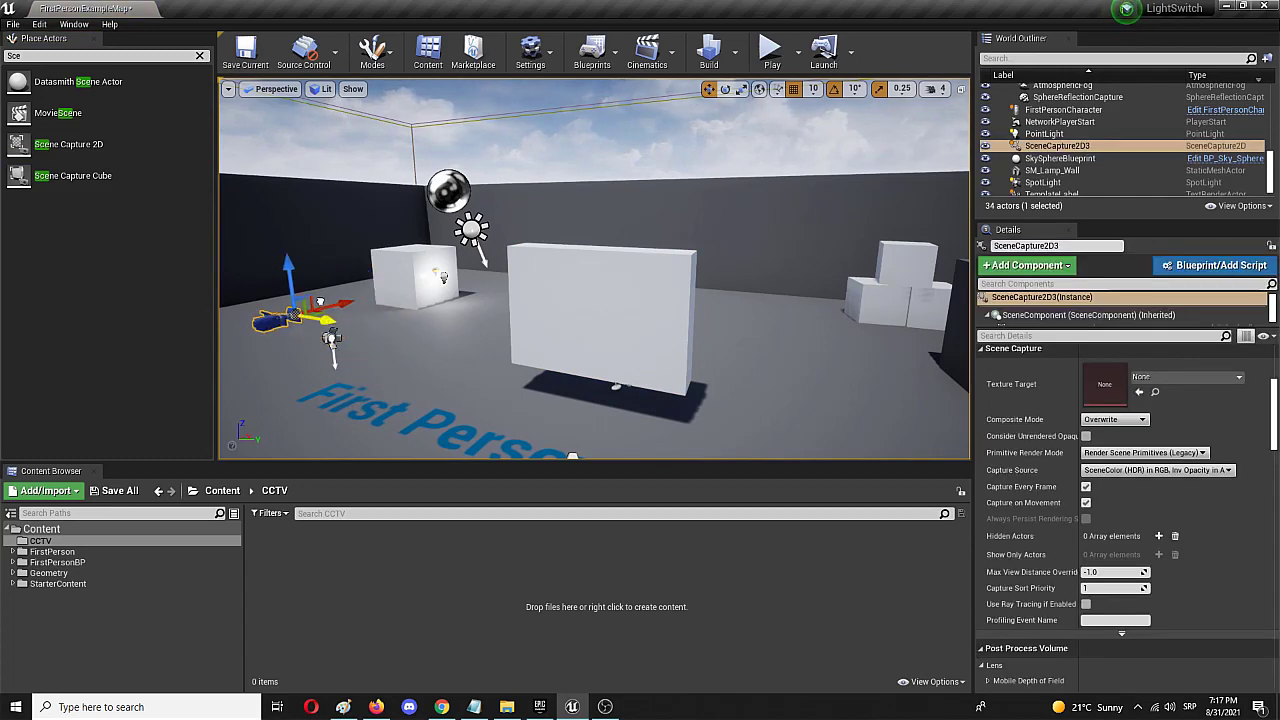
- Shift the scene capture camera sideways along Y and lower it toward the floor, leaving it selected
right_click_drag(374, 292, 280, 302)
right_click_drag(451, 246, 444, 292)
left_click_drag(463, 360, 418, 357)
left_click_drag(361, 311, 368, 340)
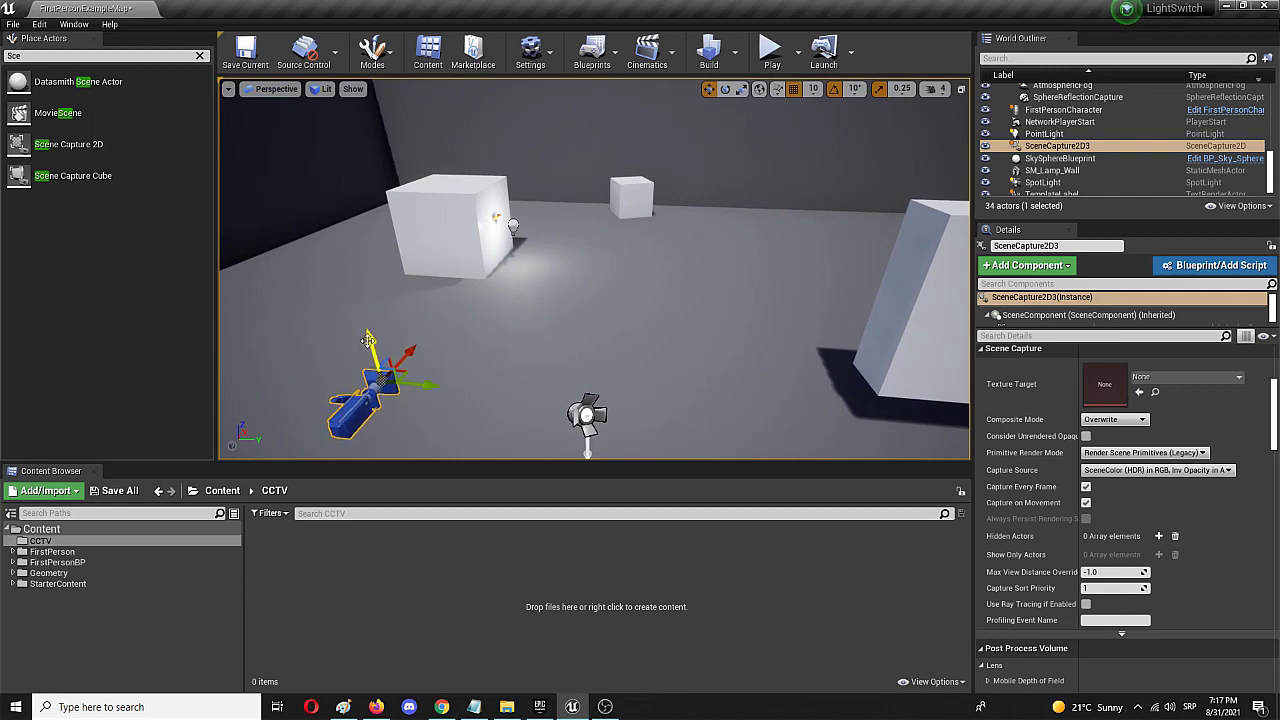
left_click(372, 354)
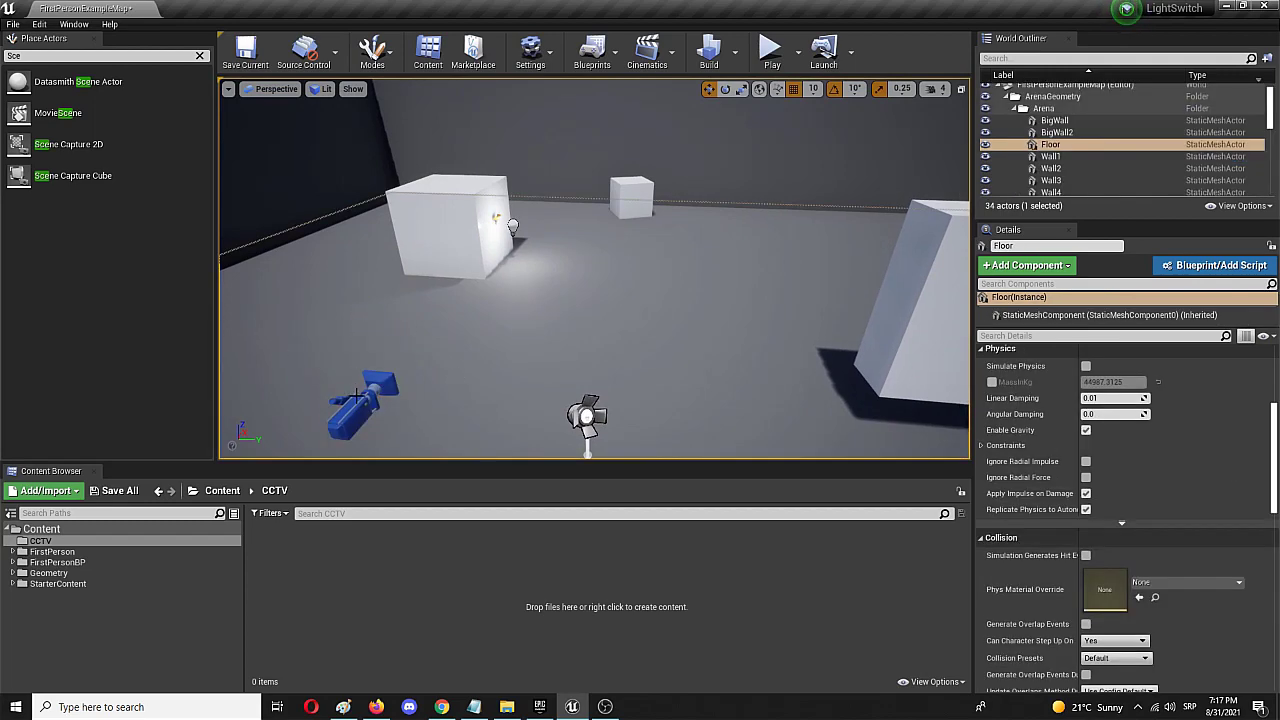
left_click(378, 393)
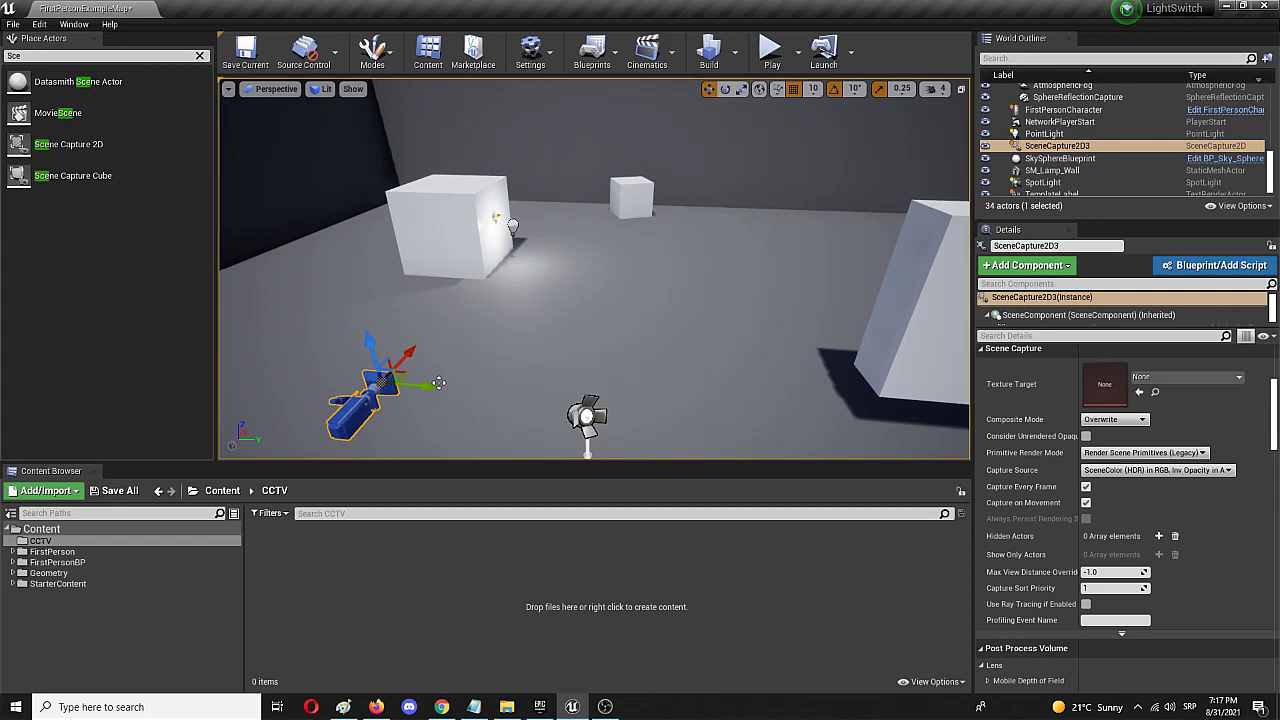
right_click_drag(438, 383, 697, 386)
key("a")
key("s")
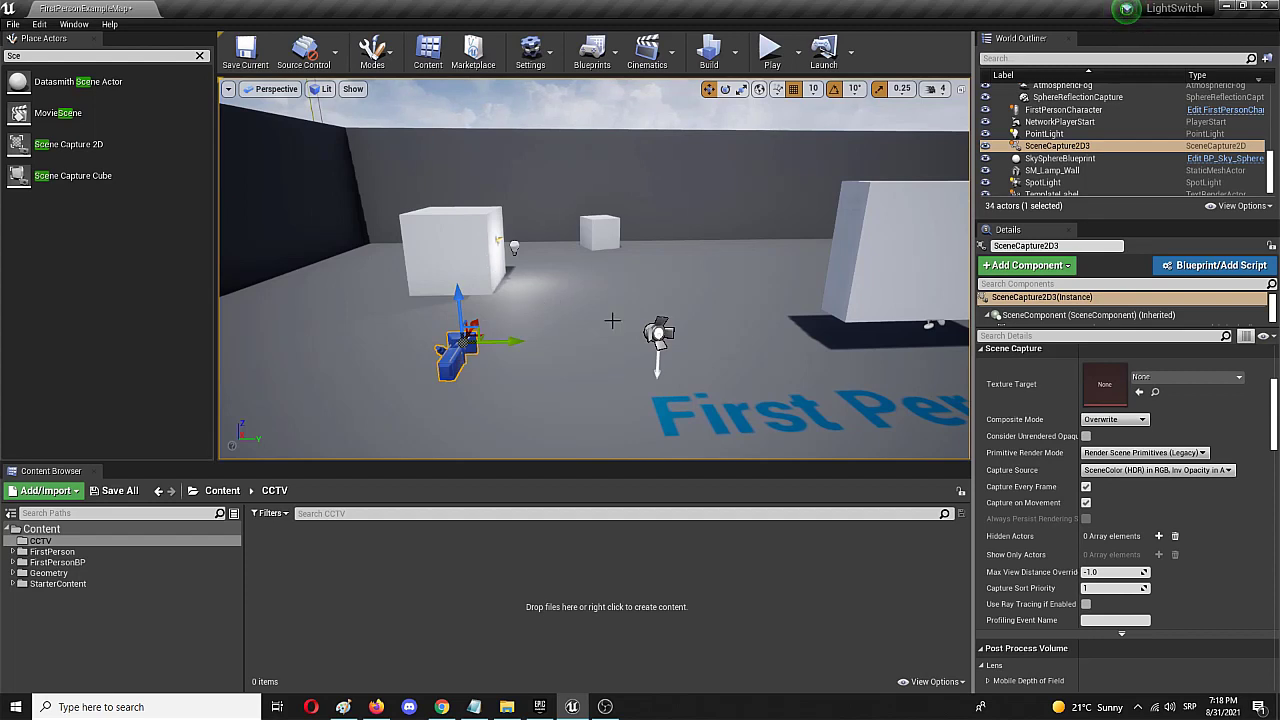
- Create a Render Target asset named CCTV in the CCTV folder
left_click(1193, 379)
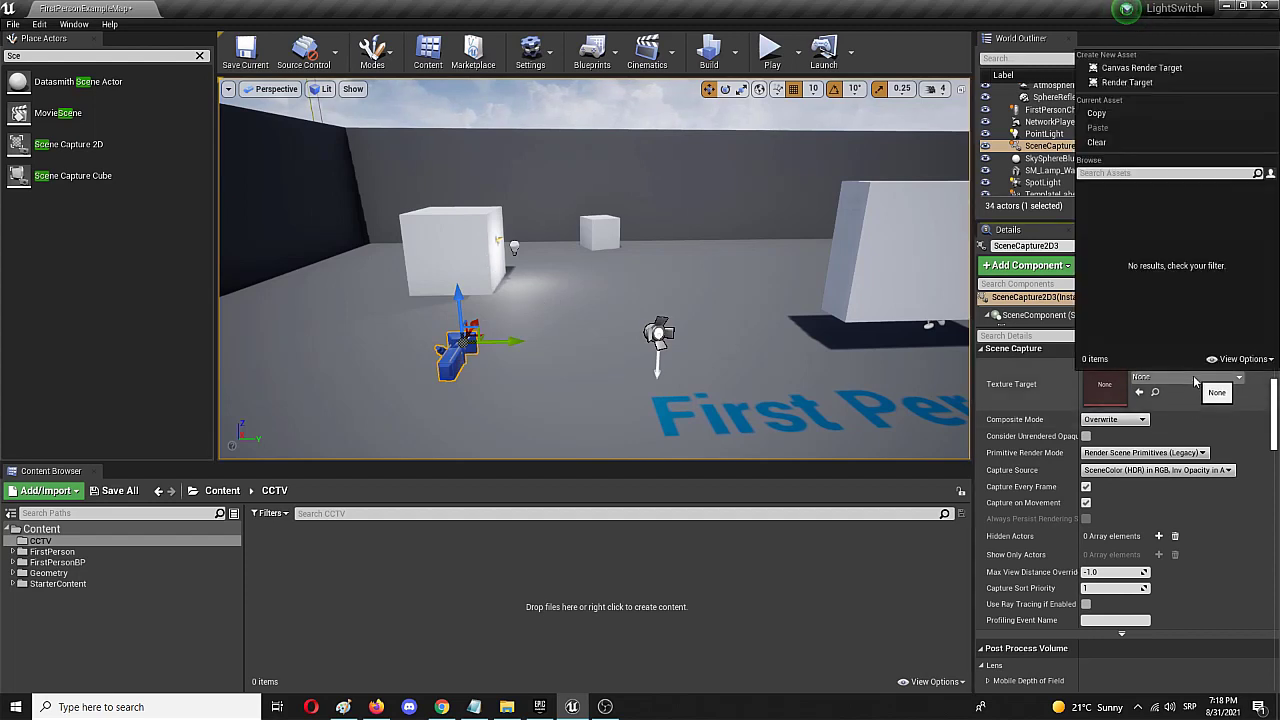
left_click(1193, 379)
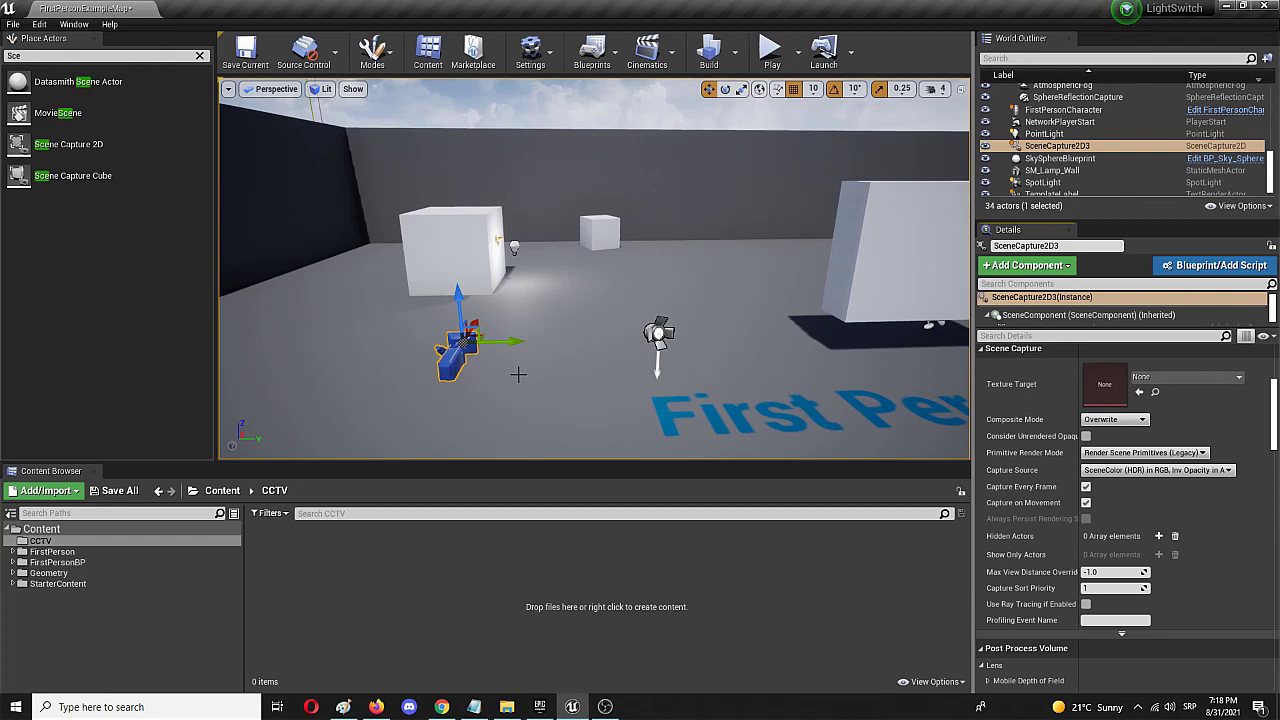
right_click(284, 545)
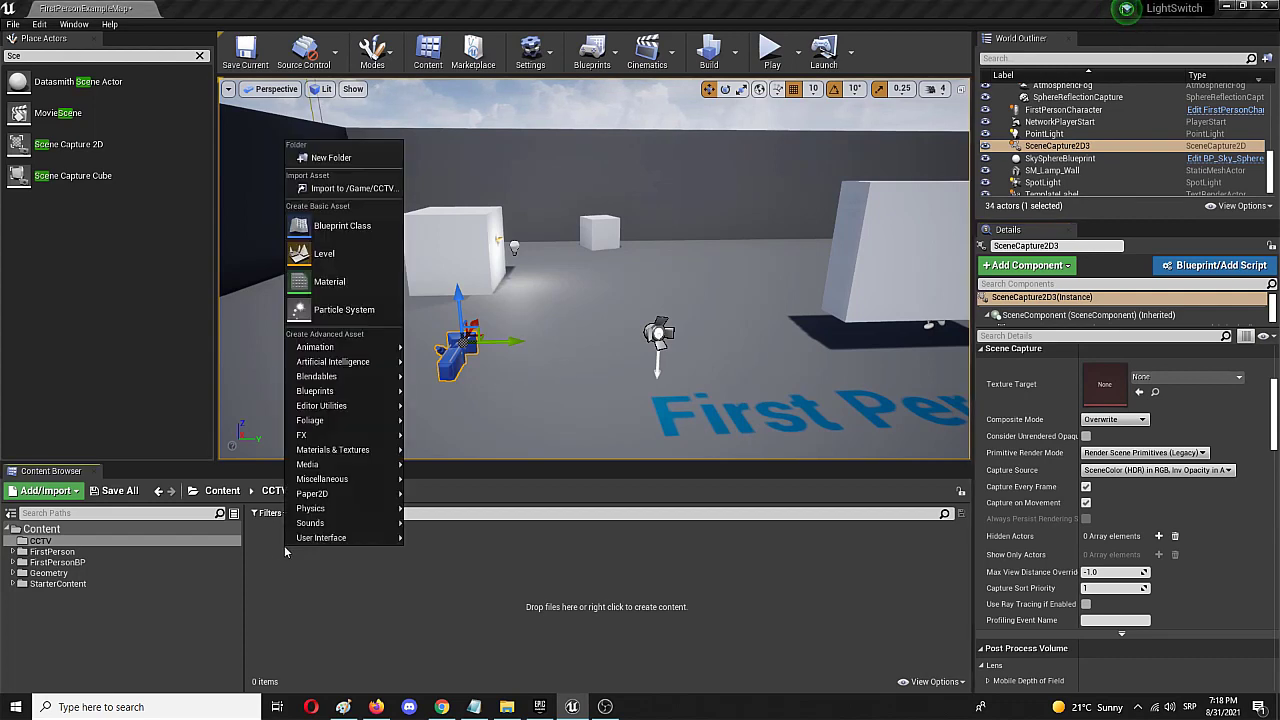
mouse_move(373, 449)
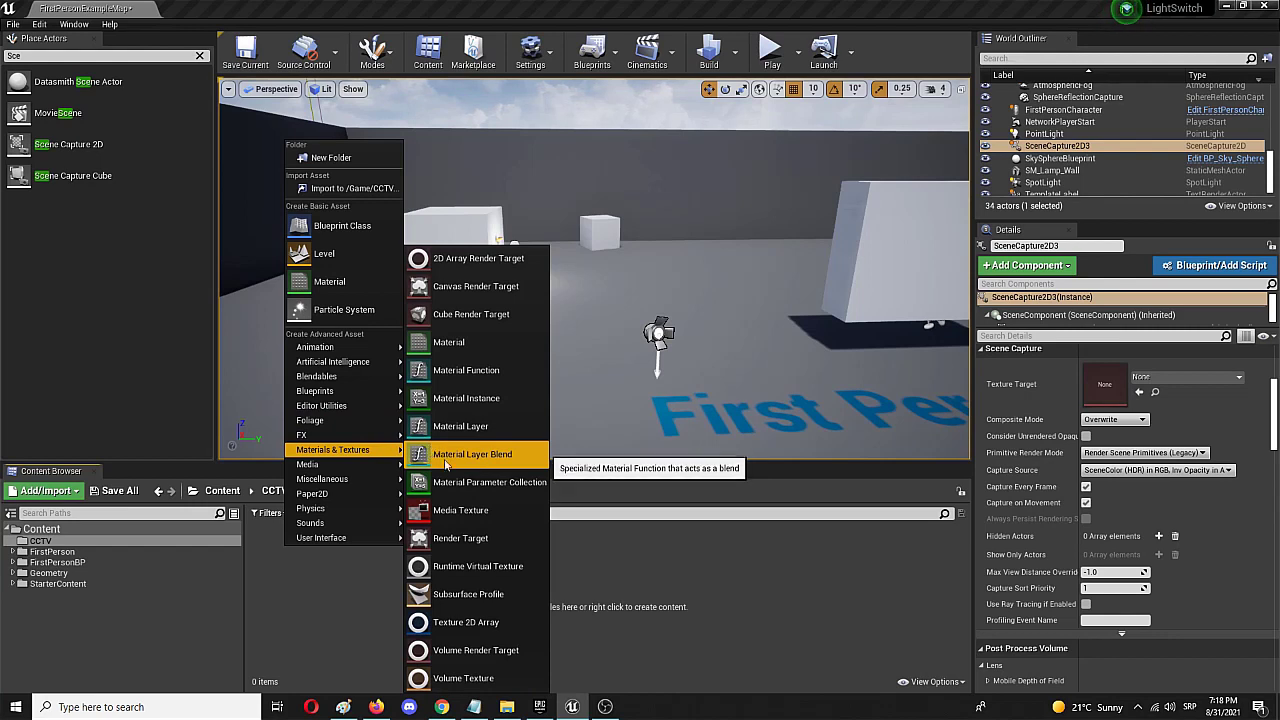
left_click(483, 540)
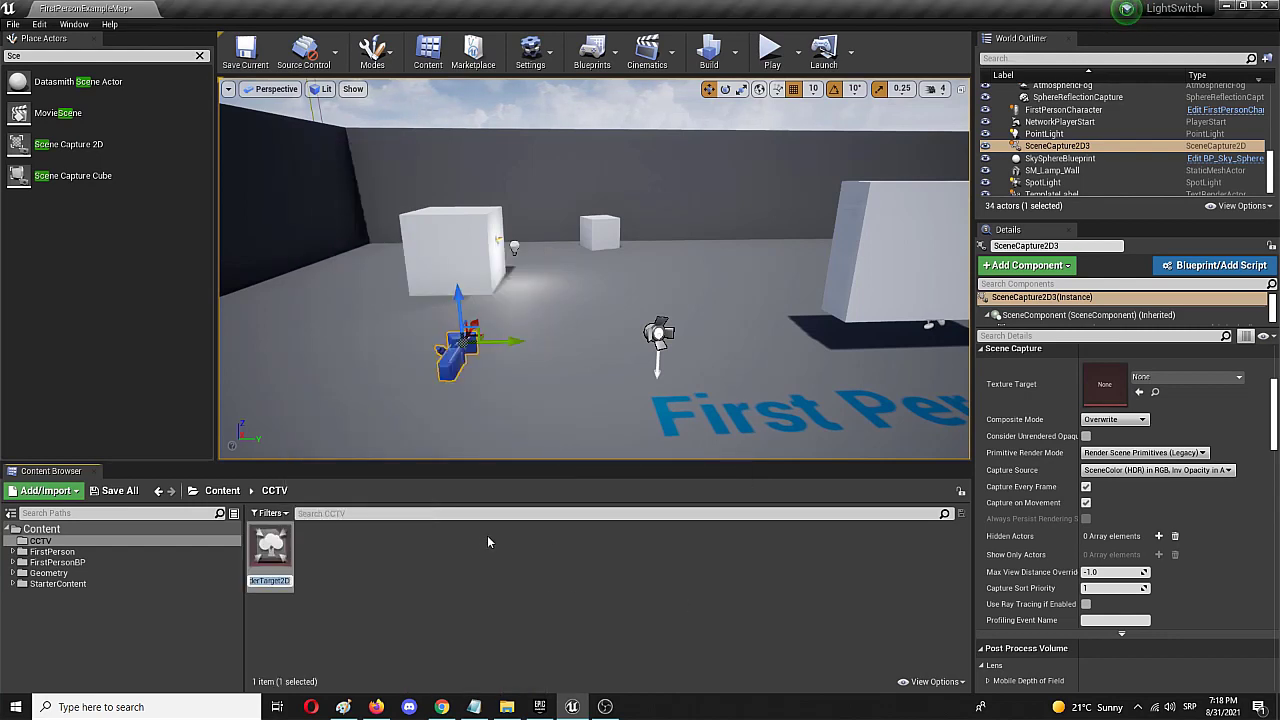
type("CCTV")
key("Return")
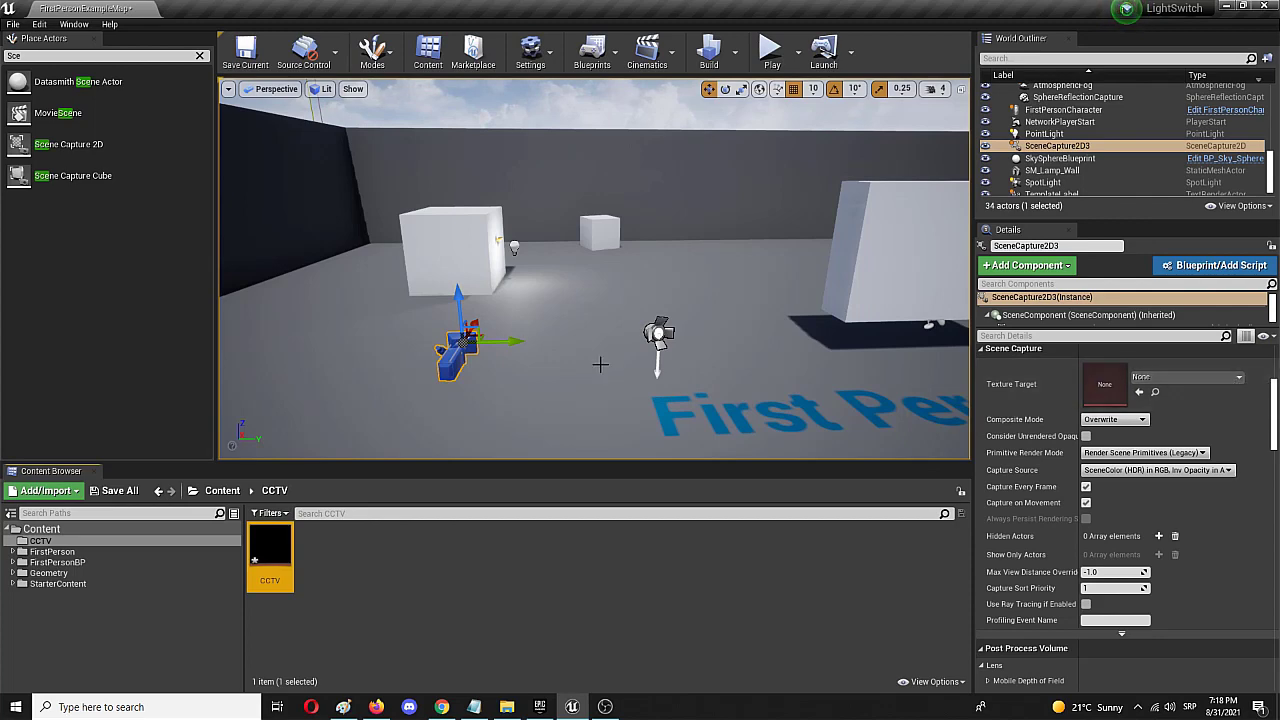
- Assign the CCTV render target as the scene capture camera's Texture Target
left_click_drag(1126, 353, 1140, 362)
left_click(1176, 375)
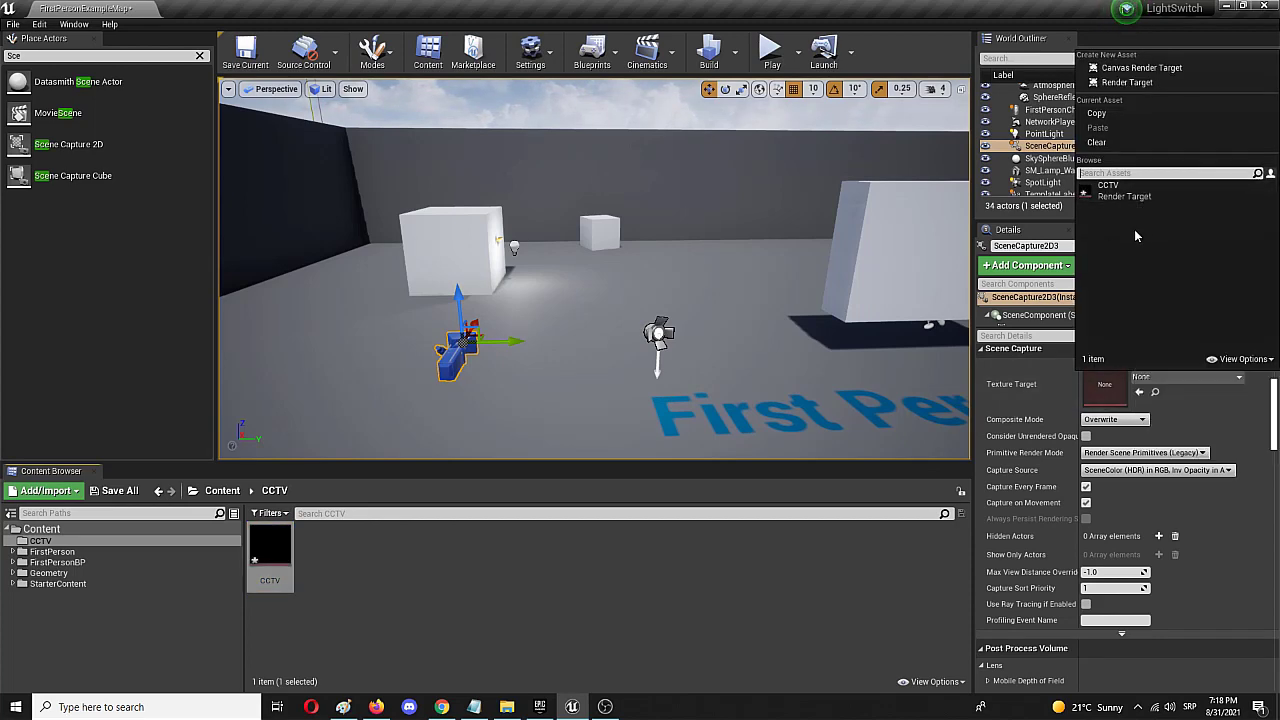
left_click(1122, 185)
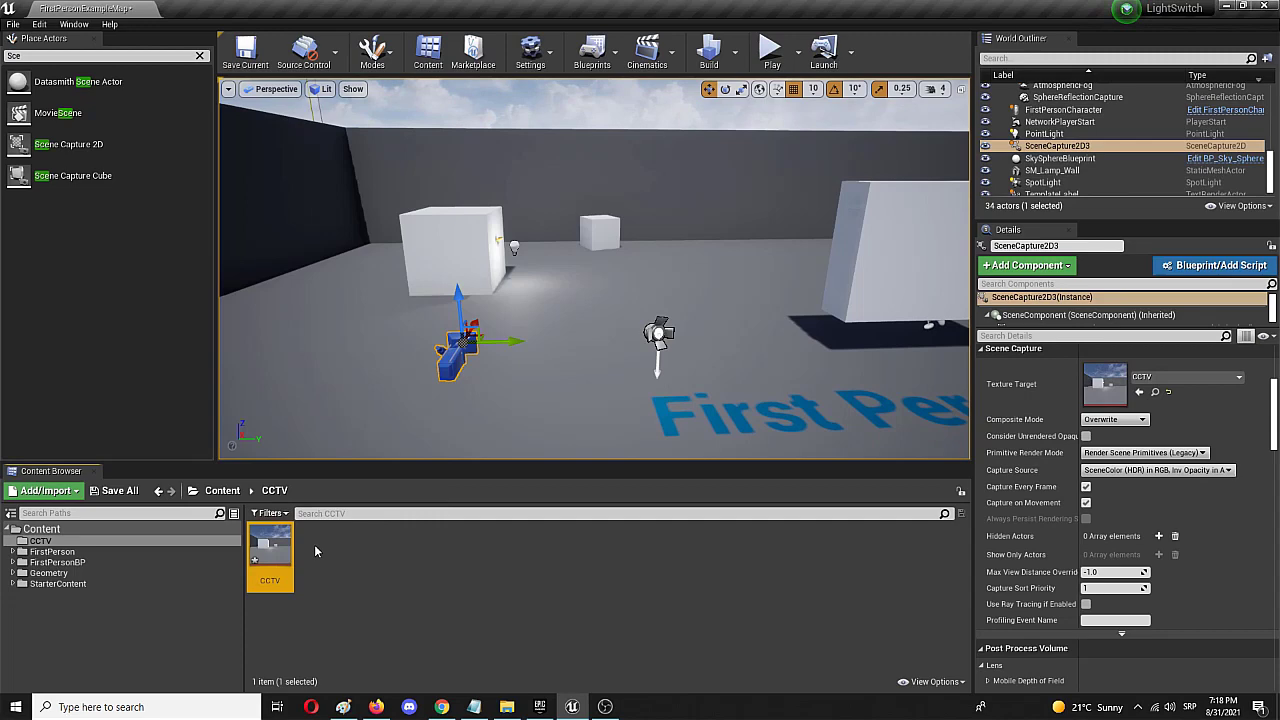
- Nudge the scene capture camera slightly along the Y axis toward the slab
mouse_move(268, 546)
mouse_move(521, 342)
left_mouse_down()
mouse_move(573, 351)
mouse_move(535, 346)
left_mouse_up()
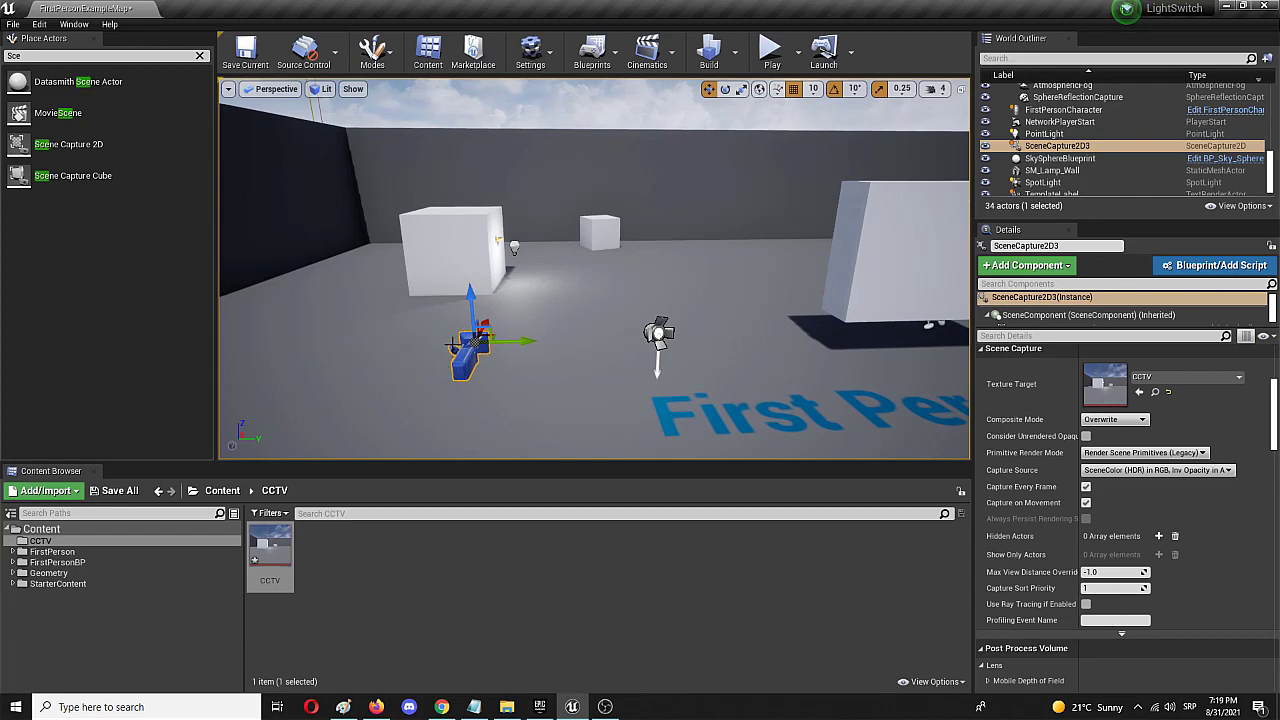
right_click_drag(882, 290, 911, 294)
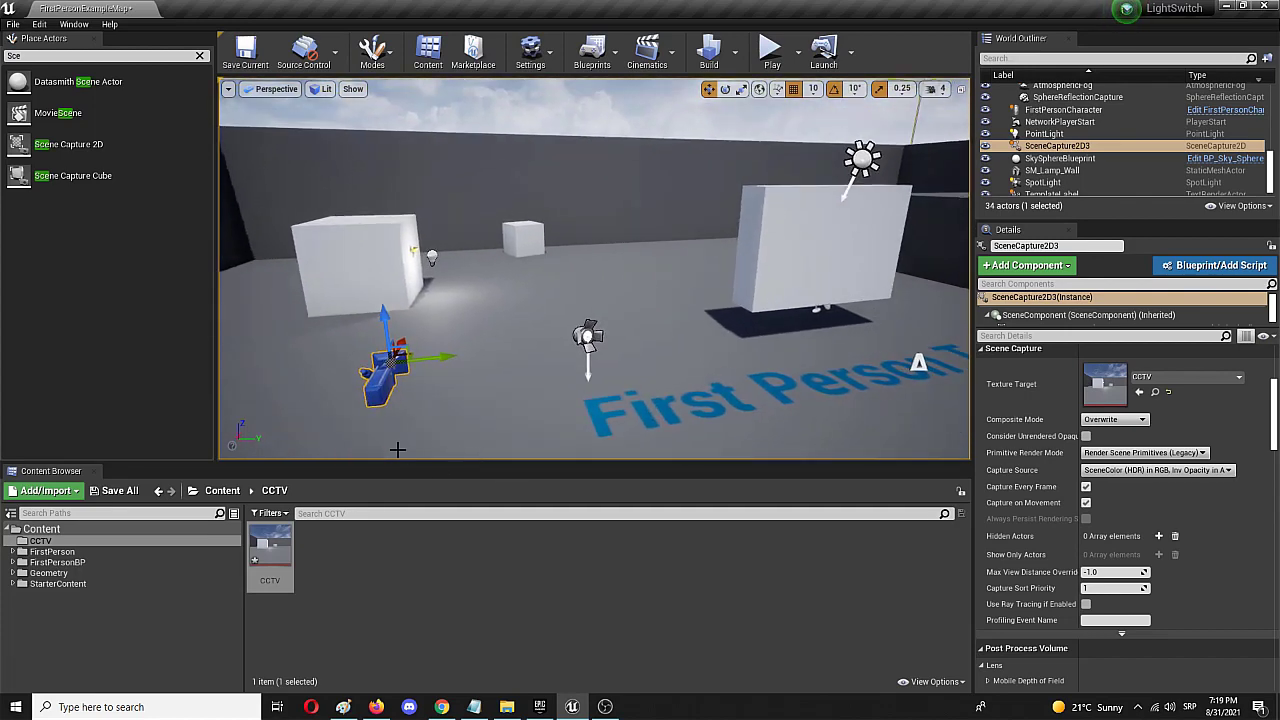
- Create a material from the CCTV render target and name it CCTV_M
right_click(270, 550)
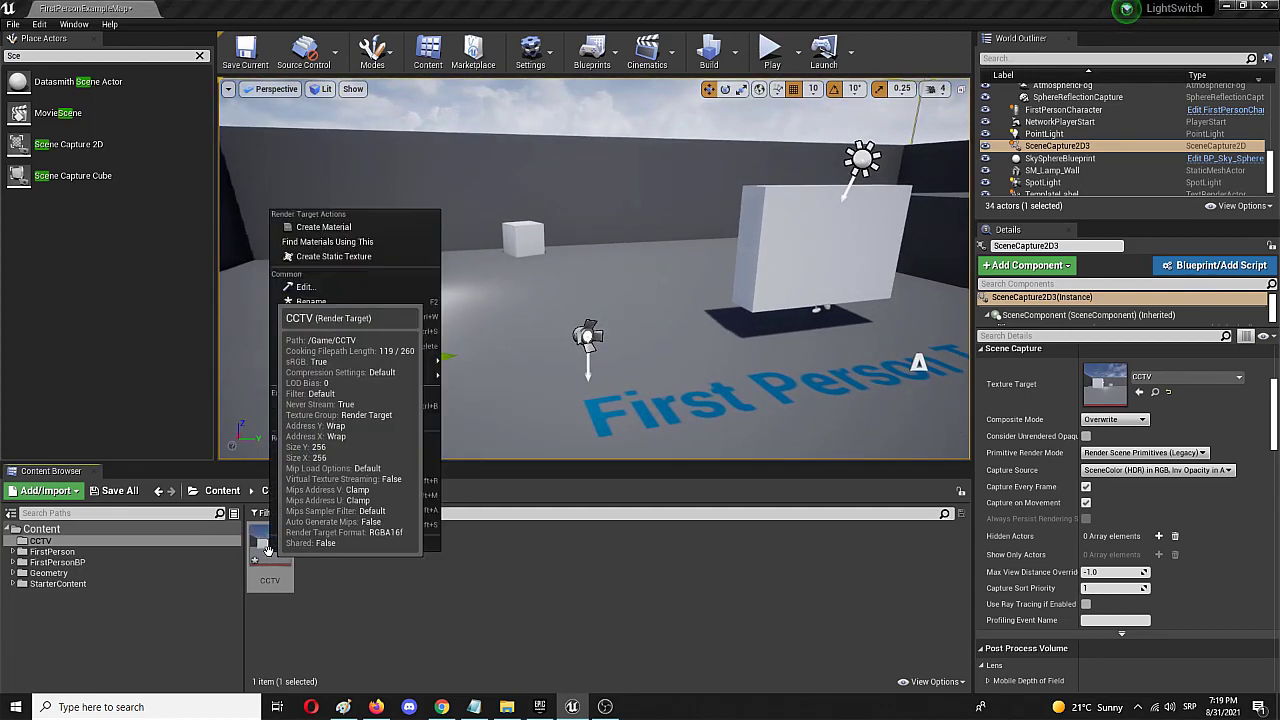
left_click(406, 232)
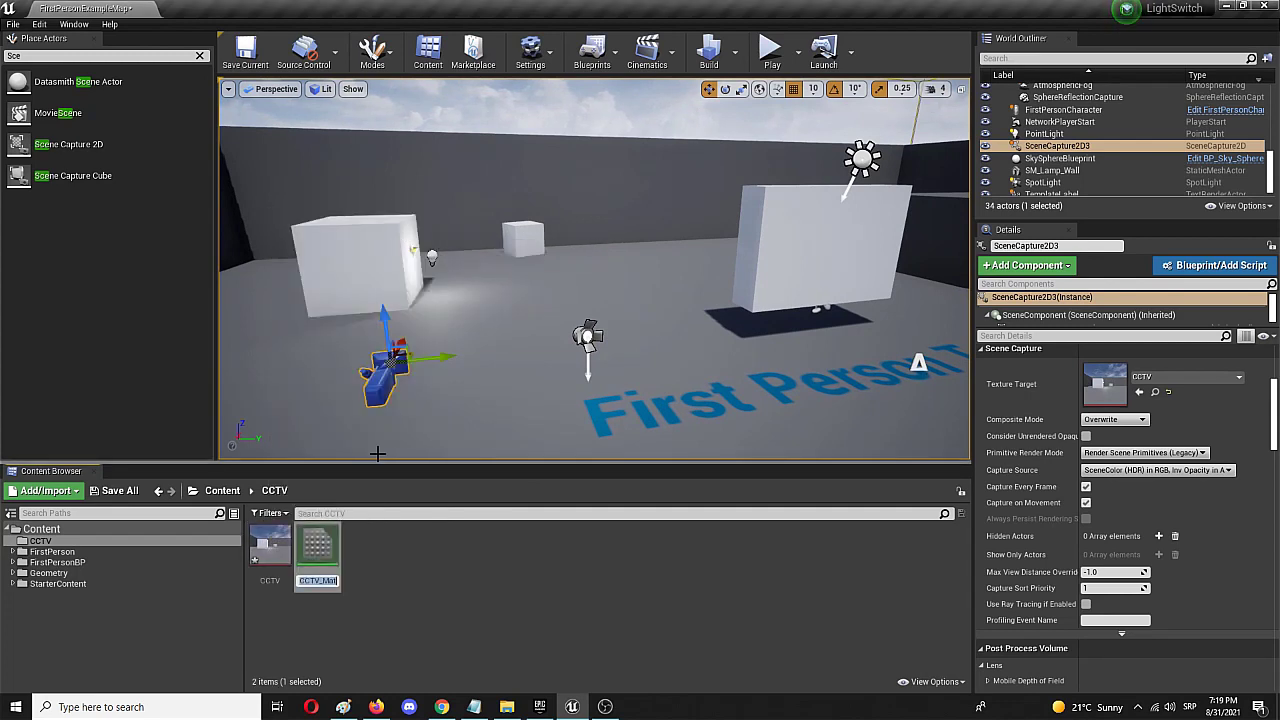
type("CCTV_M")
key("Return")
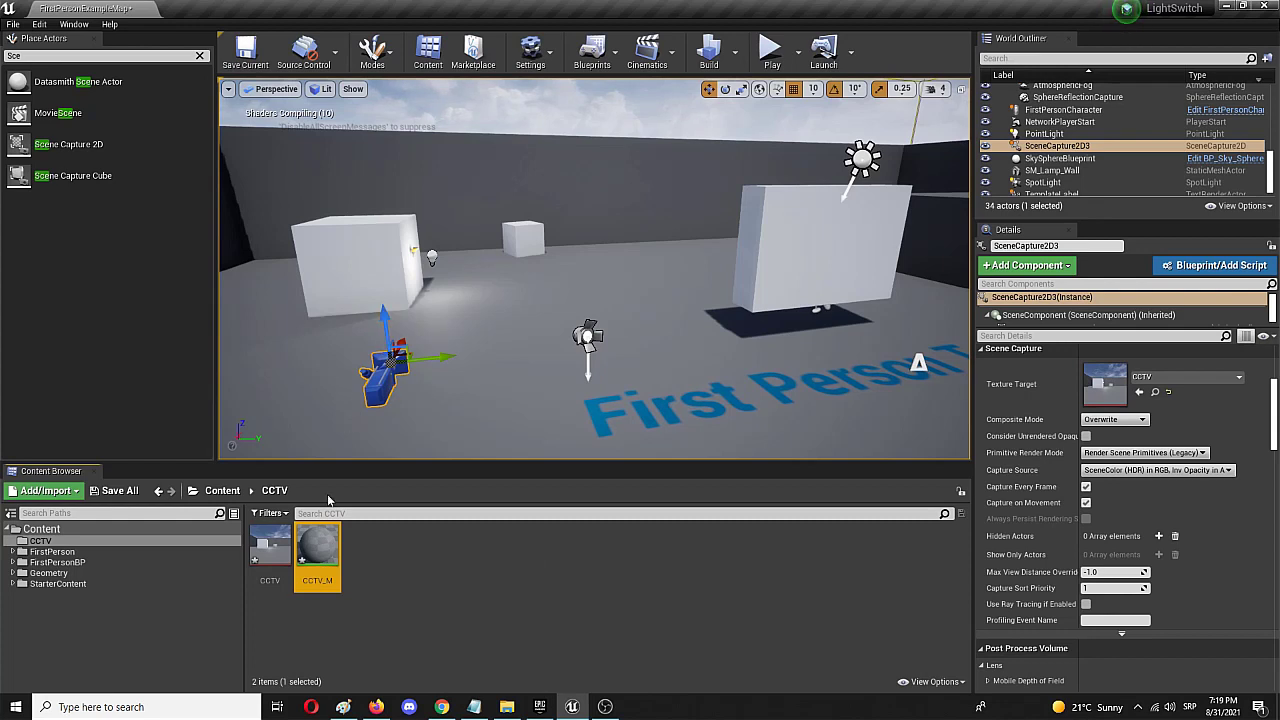
- Apply the CCTV_M material to the large white slab in the level
left_click_drag(320, 585, 835, 242)
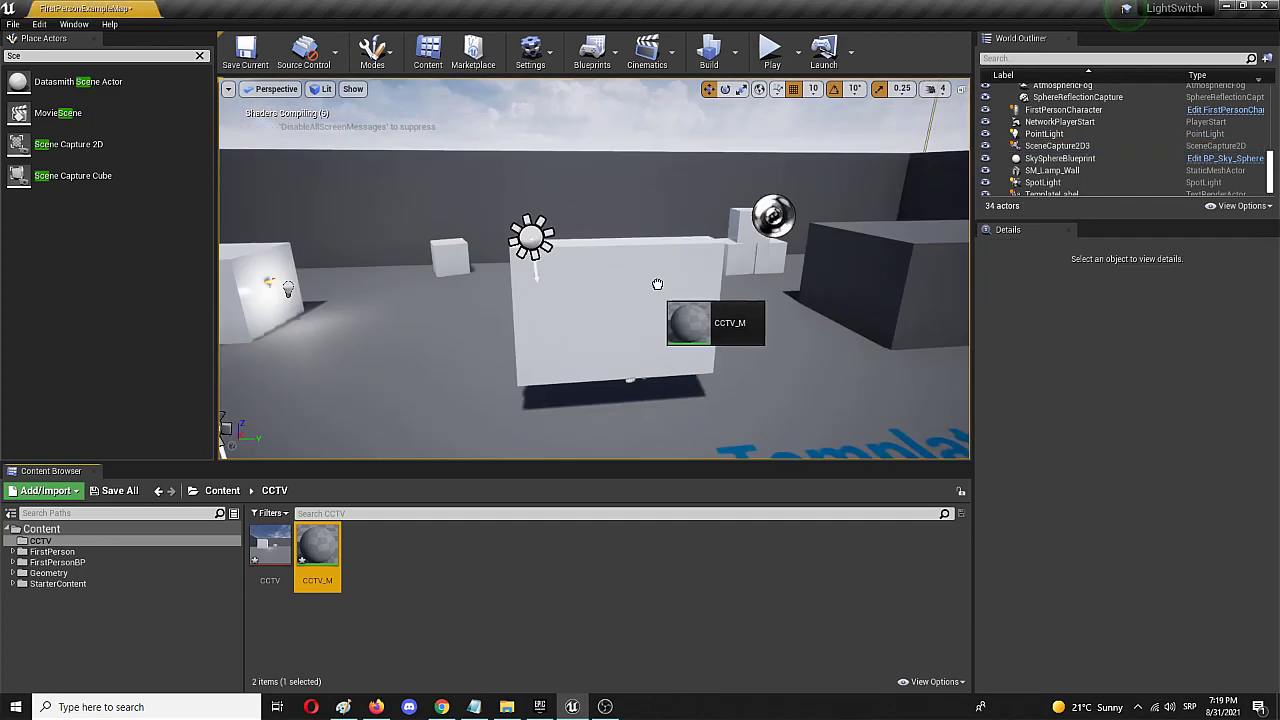
left_click_drag(660, 283, 608, 286)
mouse_move(662, 376)
right_mouse_down()
mouse_move(660, 335)
mouse_move(658, 420)
mouse_move(654, 384)
right_mouse_up()
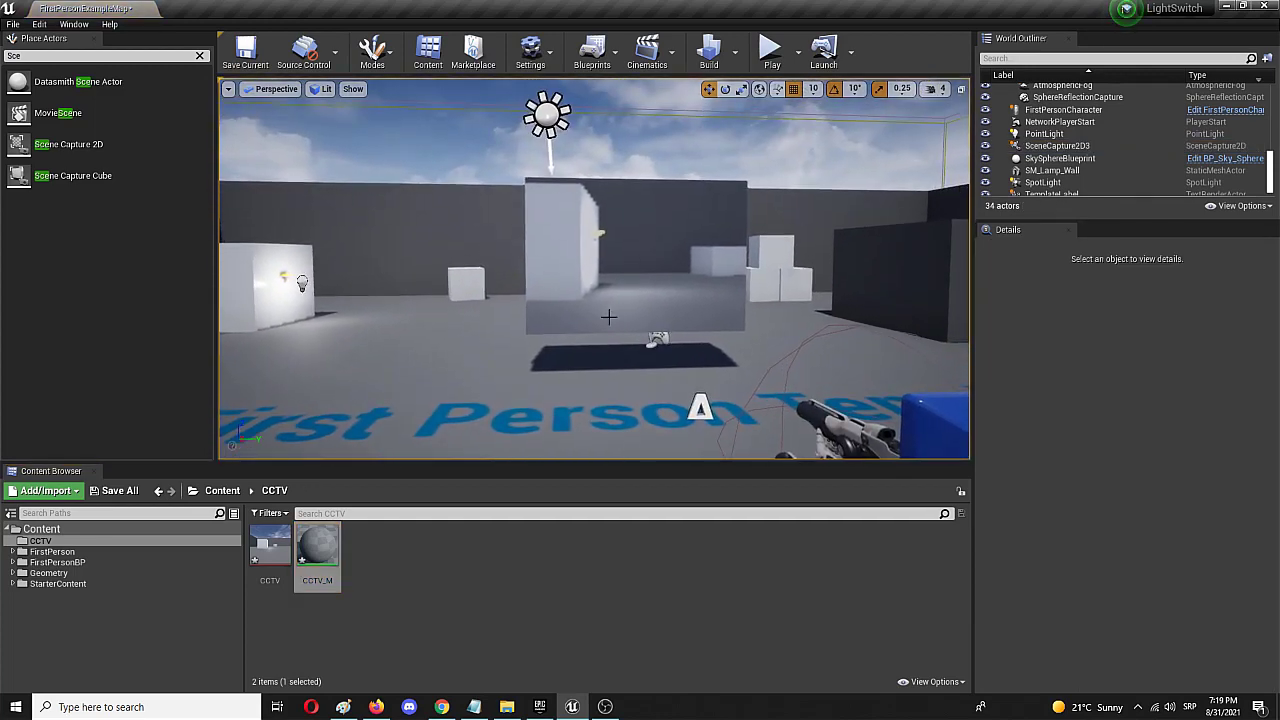
- Play-test the level to check the camera feed on the slab, and end the play session
right_click_drag(519, 343, 462, 343)
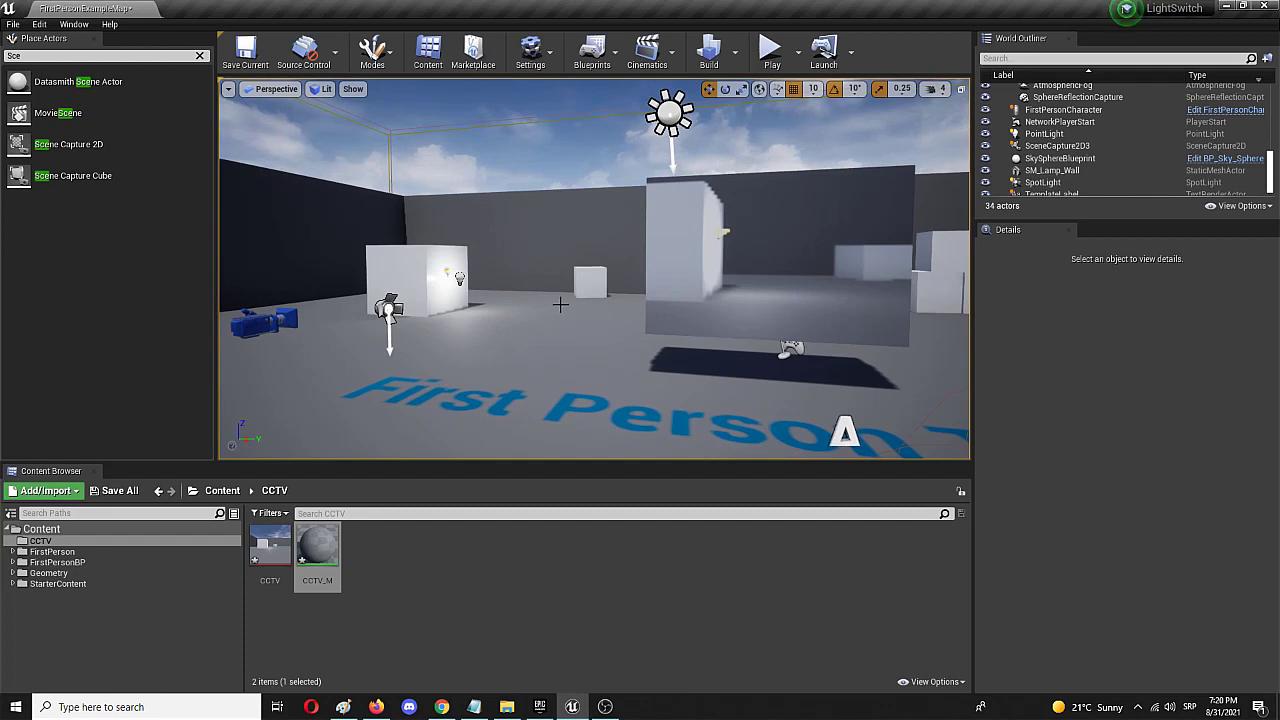
left_click(786, 62)
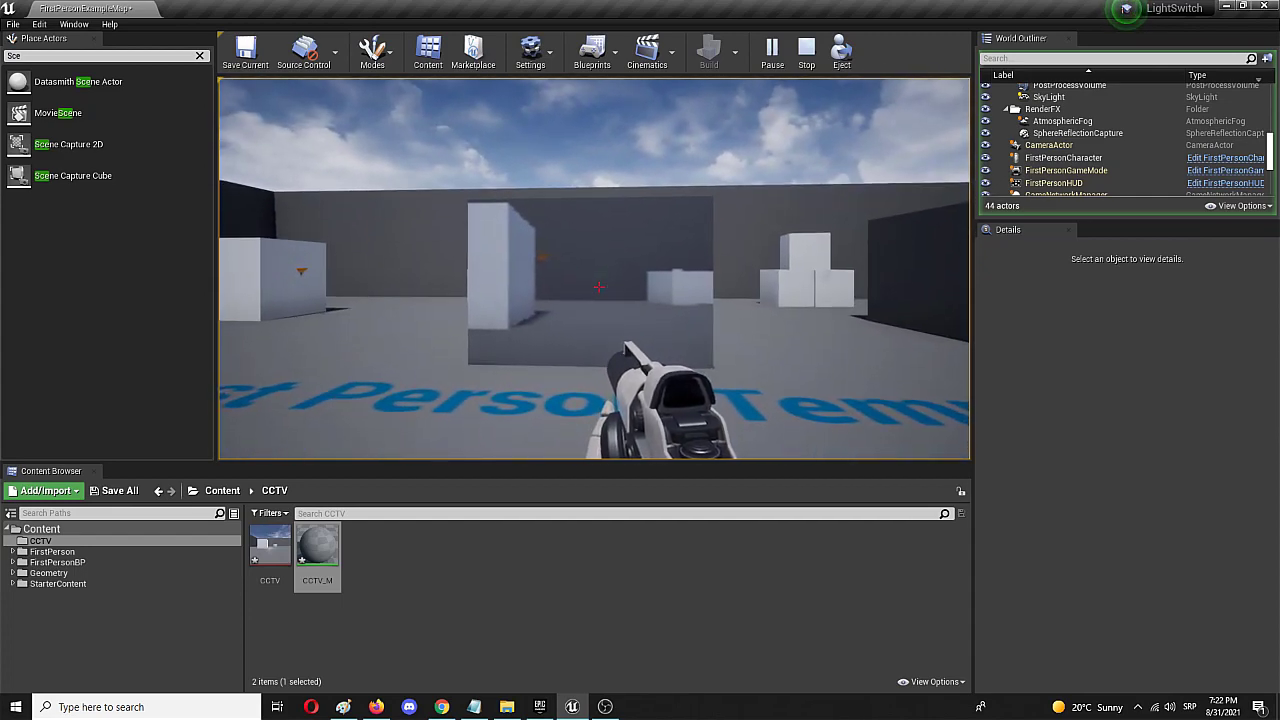
key("Escape")
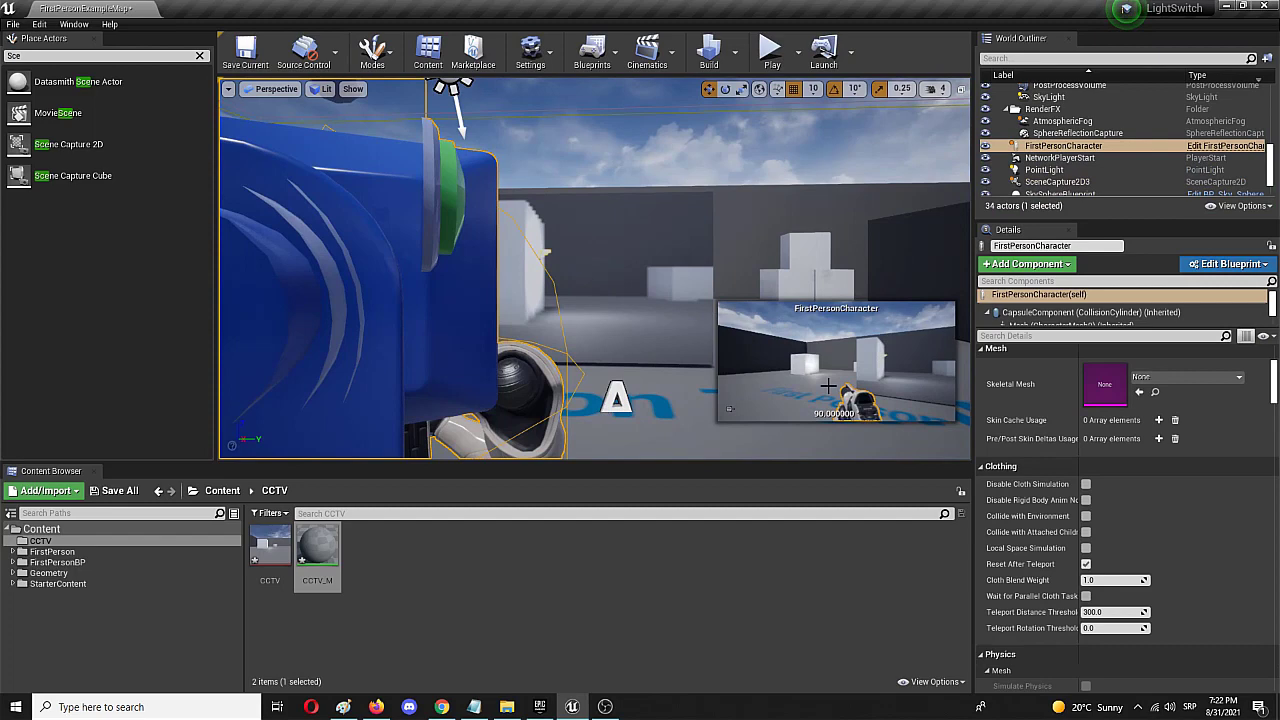
- Select the scene capture camera and examine its Scene Capture settings, including Capture Every Frame
left_click(262, 543)
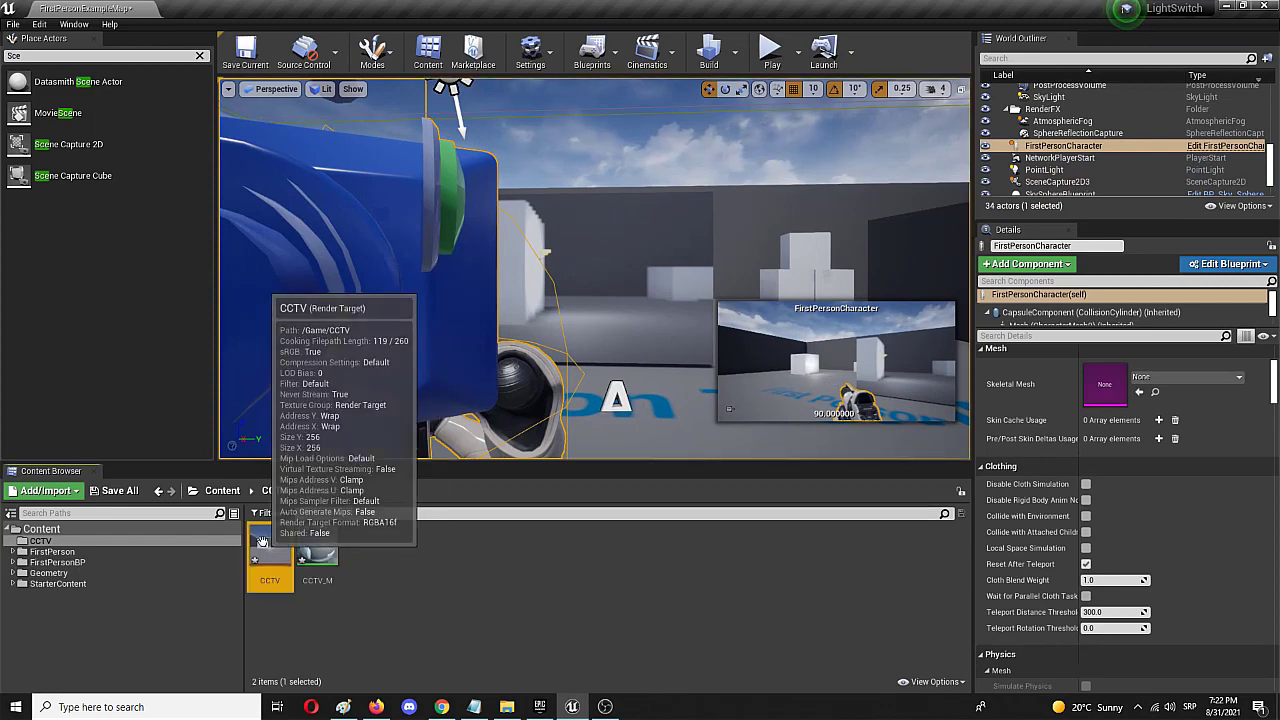
key("s")
right_click_drag(593, 384, 586, 331)
key("w")
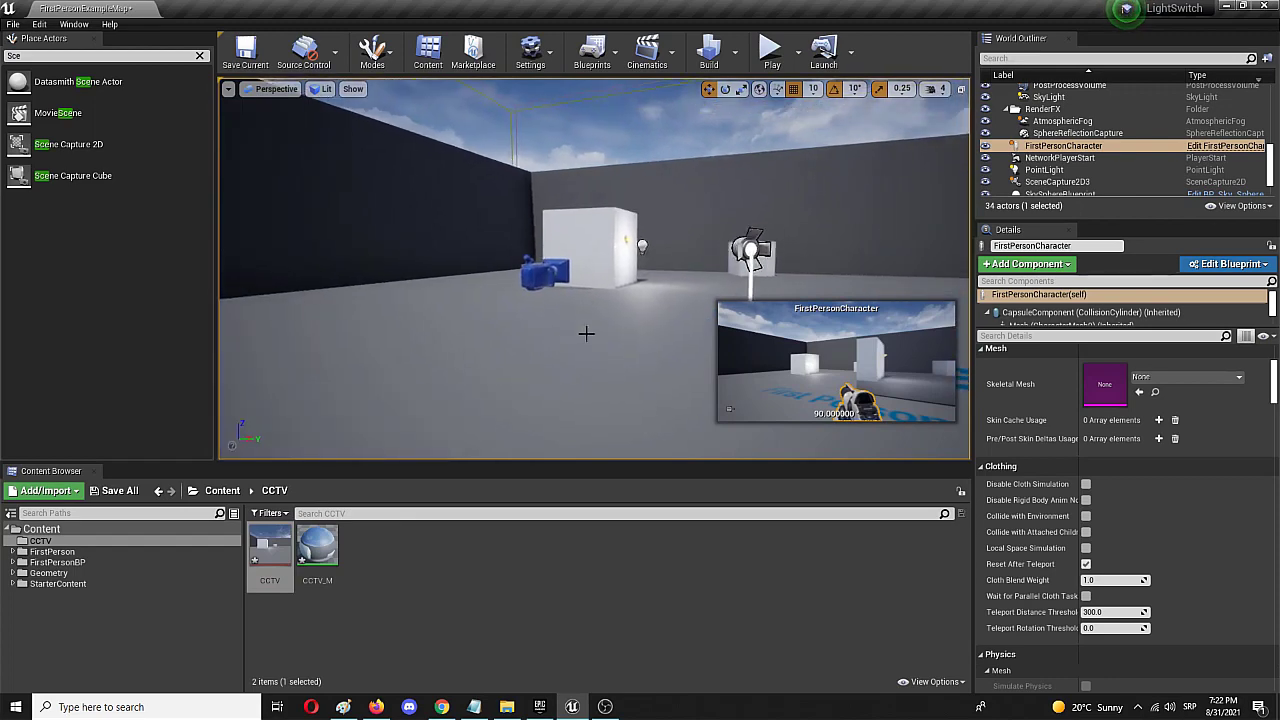
left_click(538, 285)
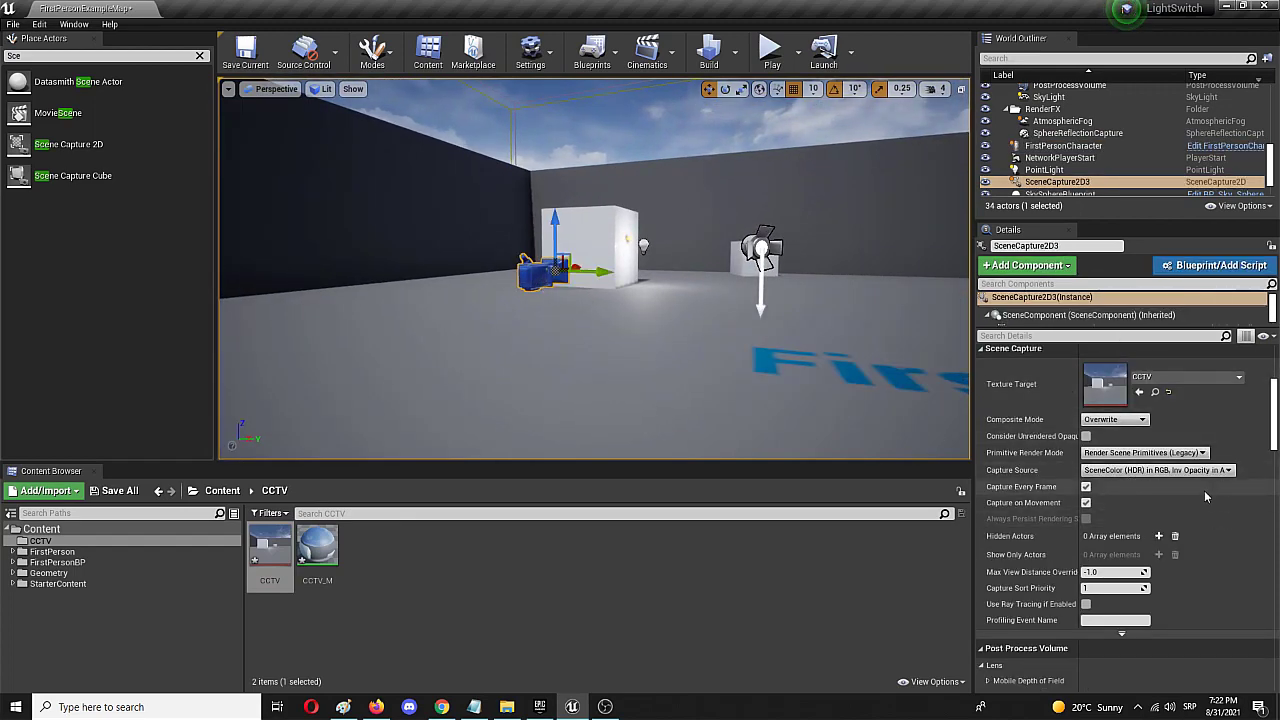
scroll(1218, 477, "down", 1)
scroll(1218, 476, "up", 2)
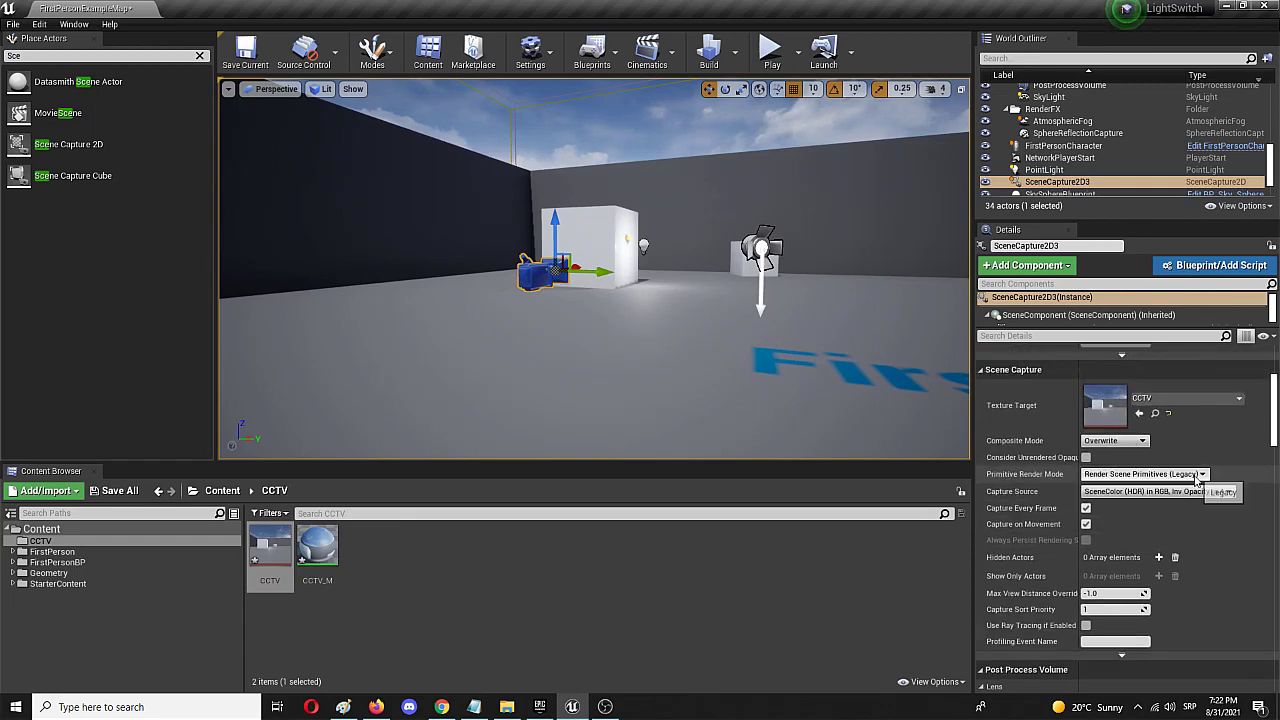
scroll(1195, 478, "down", 2)
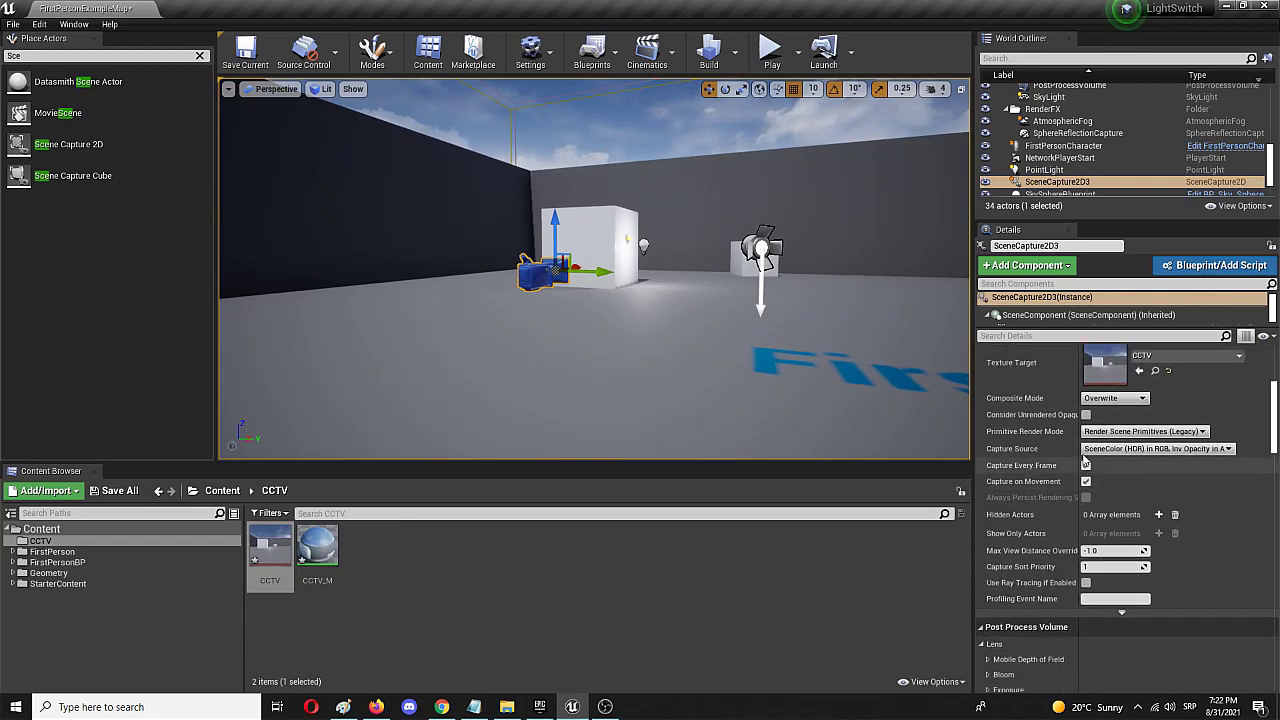
left_click(1085, 464)
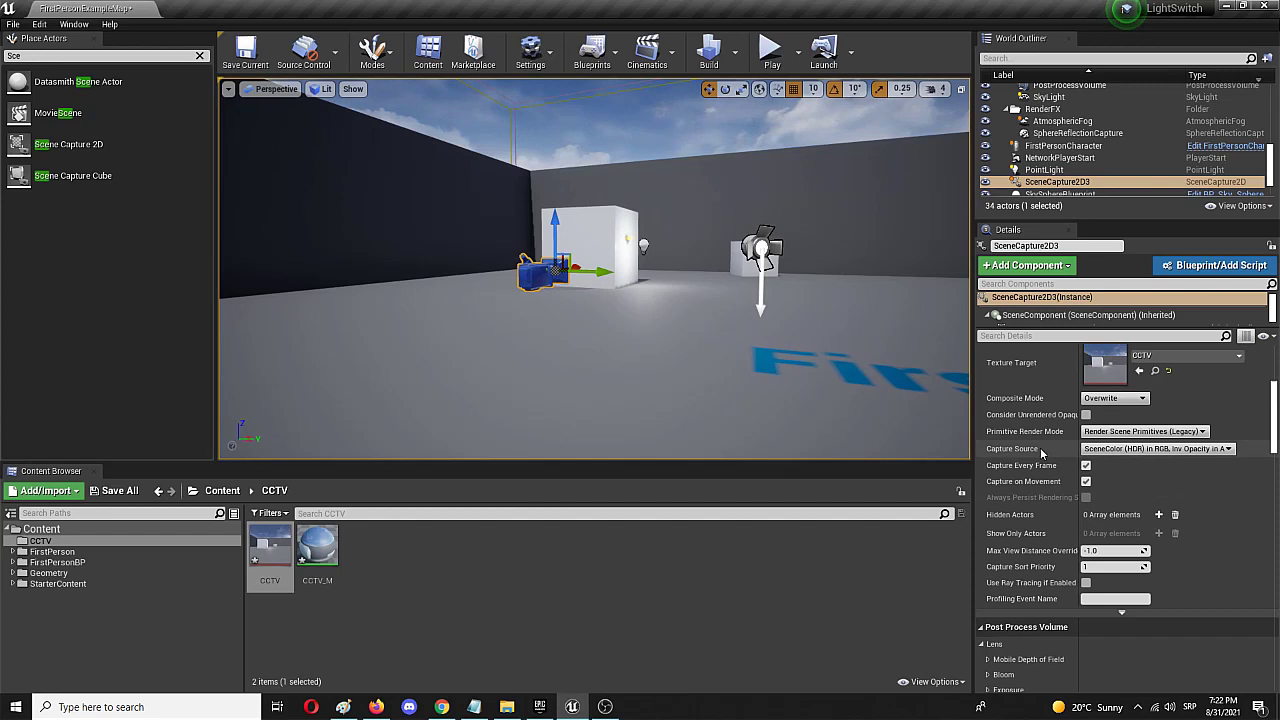
- Try the BaseColor, Normal, DeviceDepth and SceneDepth capture sources on the scene capture camera, with the slab in view
left_click(1205, 449)
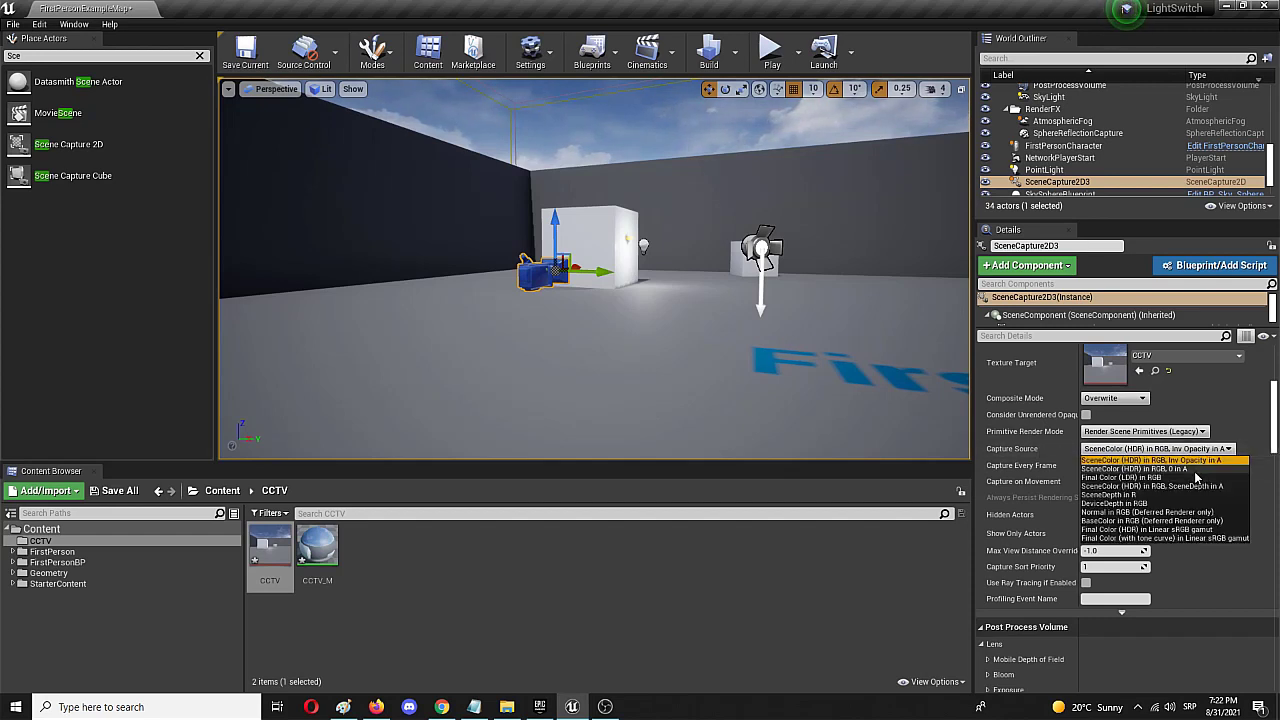
right_click_drag(799, 359, 850, 372)
key("d")
key("w")
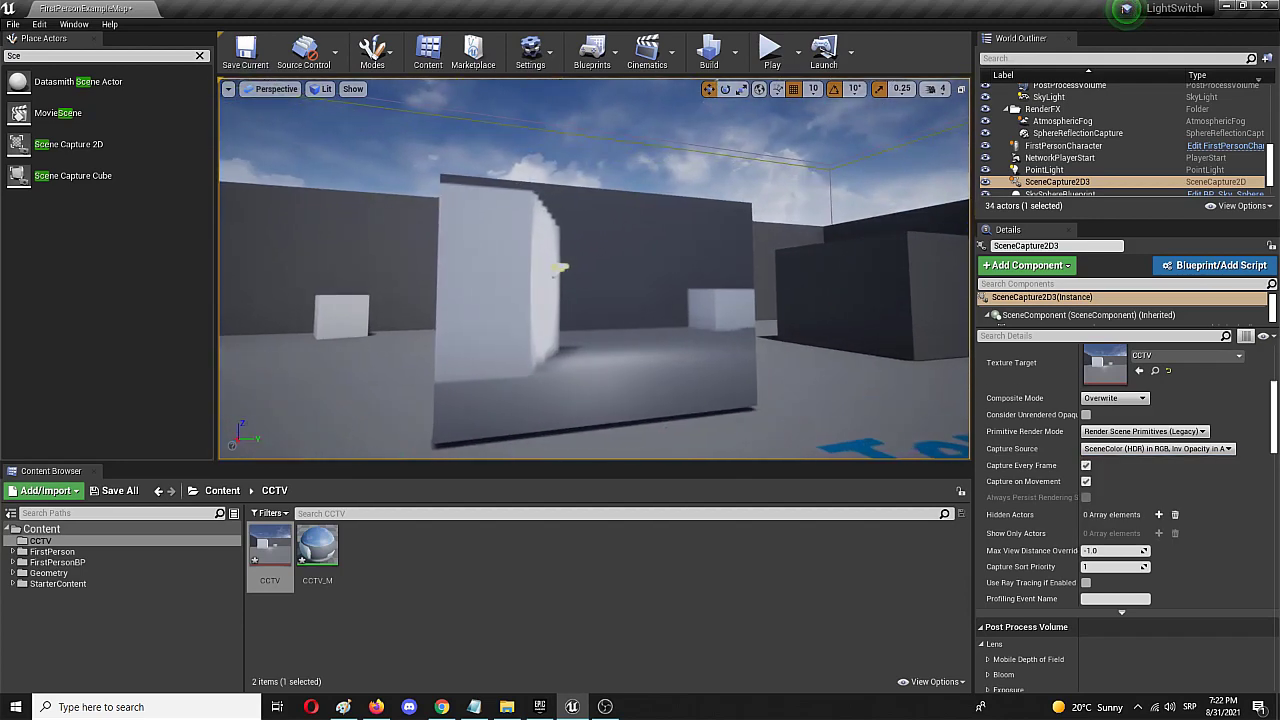
right_click_drag(590, 295, 580, 294)
left_click(1157, 448)
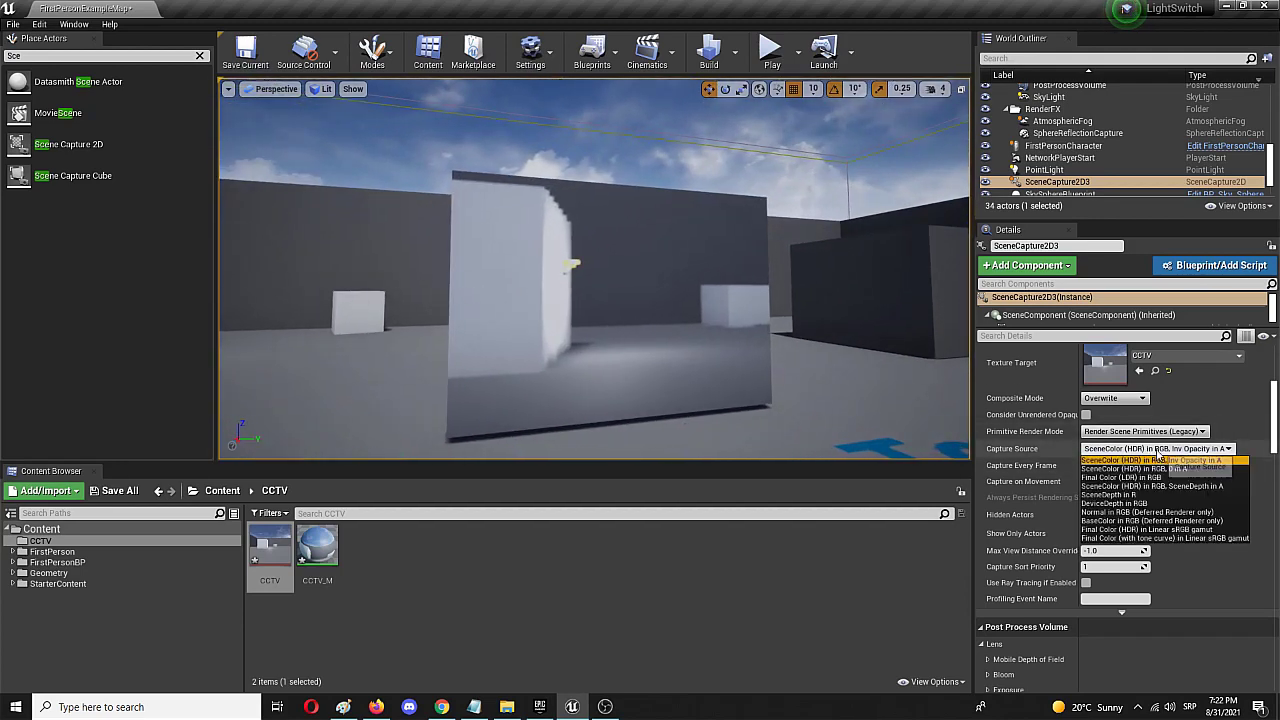
left_click(1150, 520)
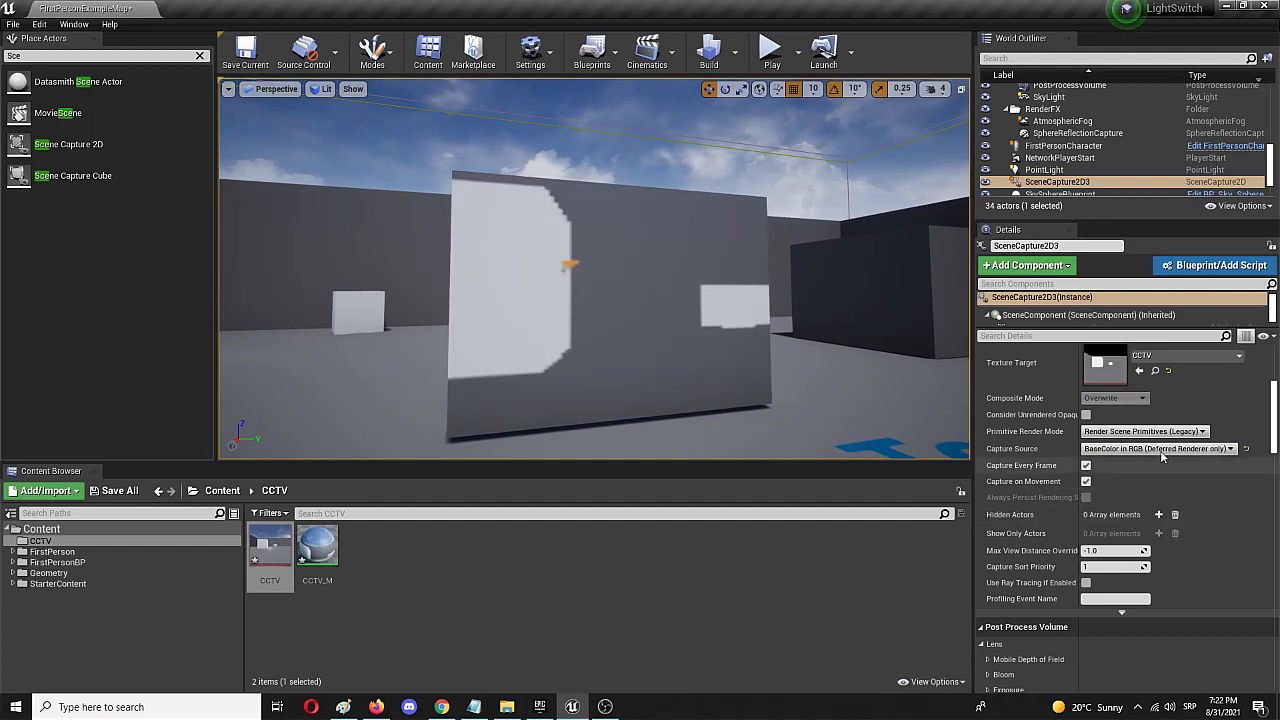
left_click(1160, 448)
left_click(1155, 508)
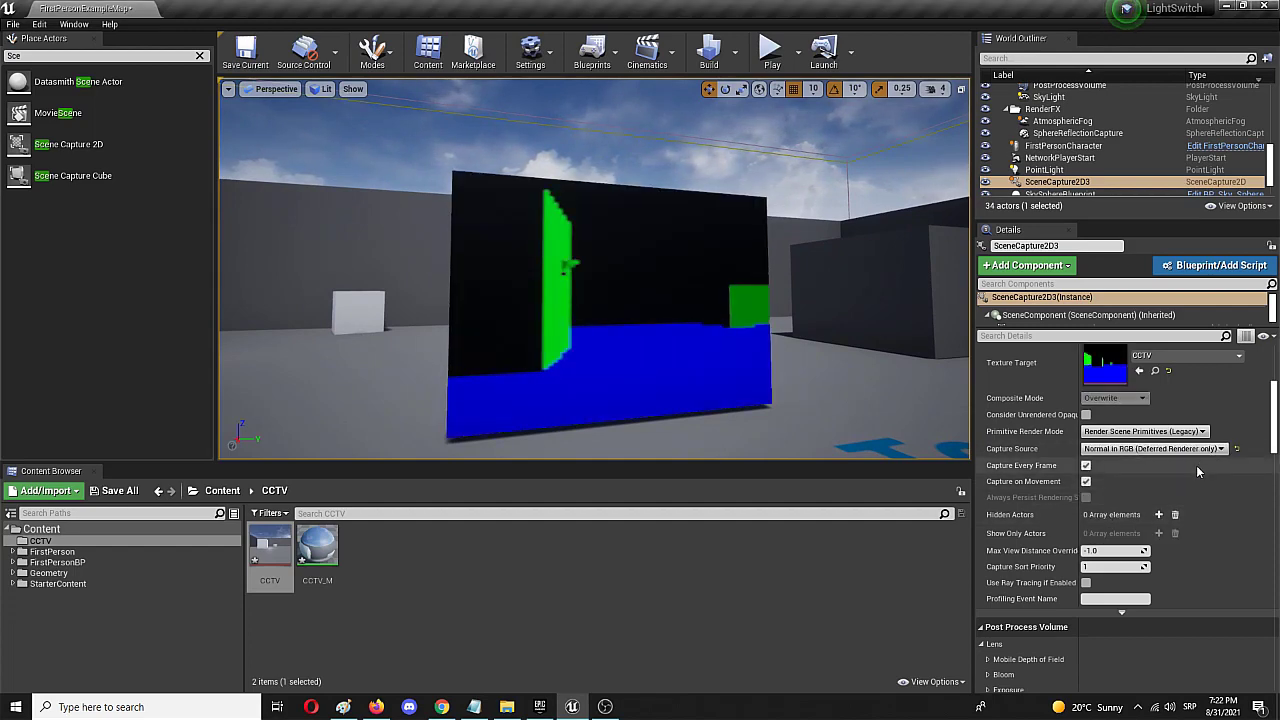
left_click(1155, 448)
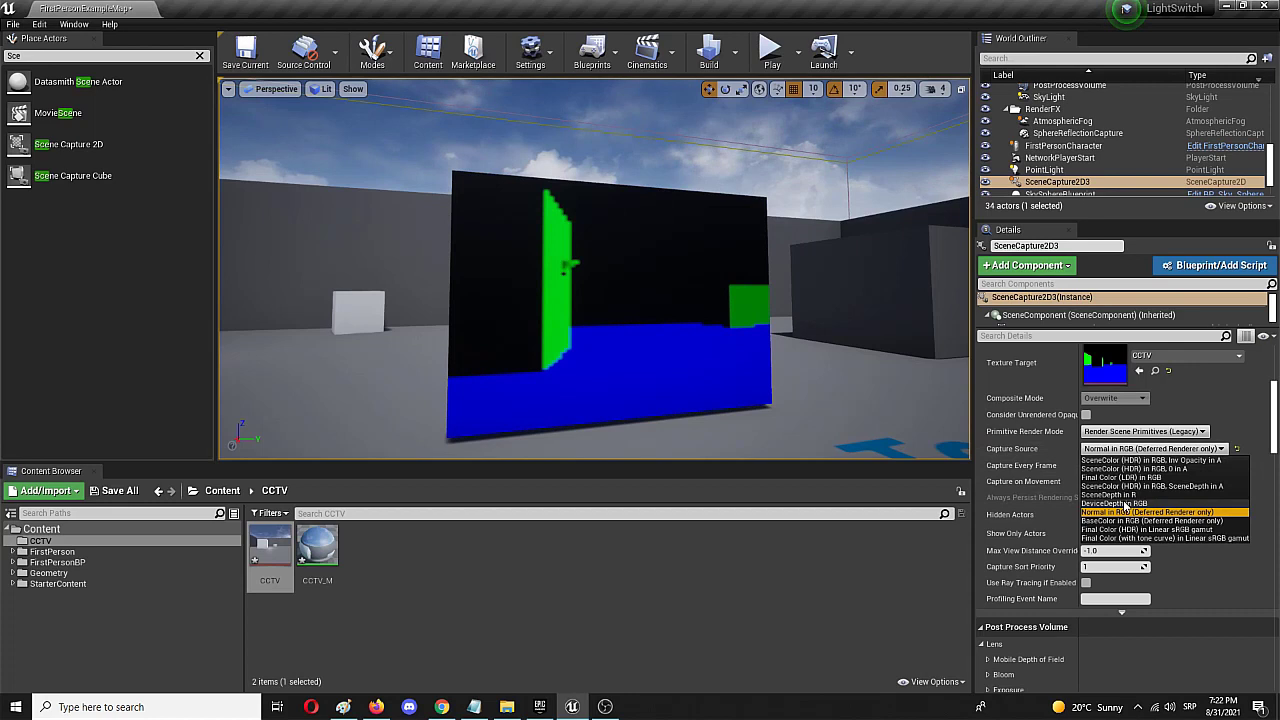
left_click(1127, 503)
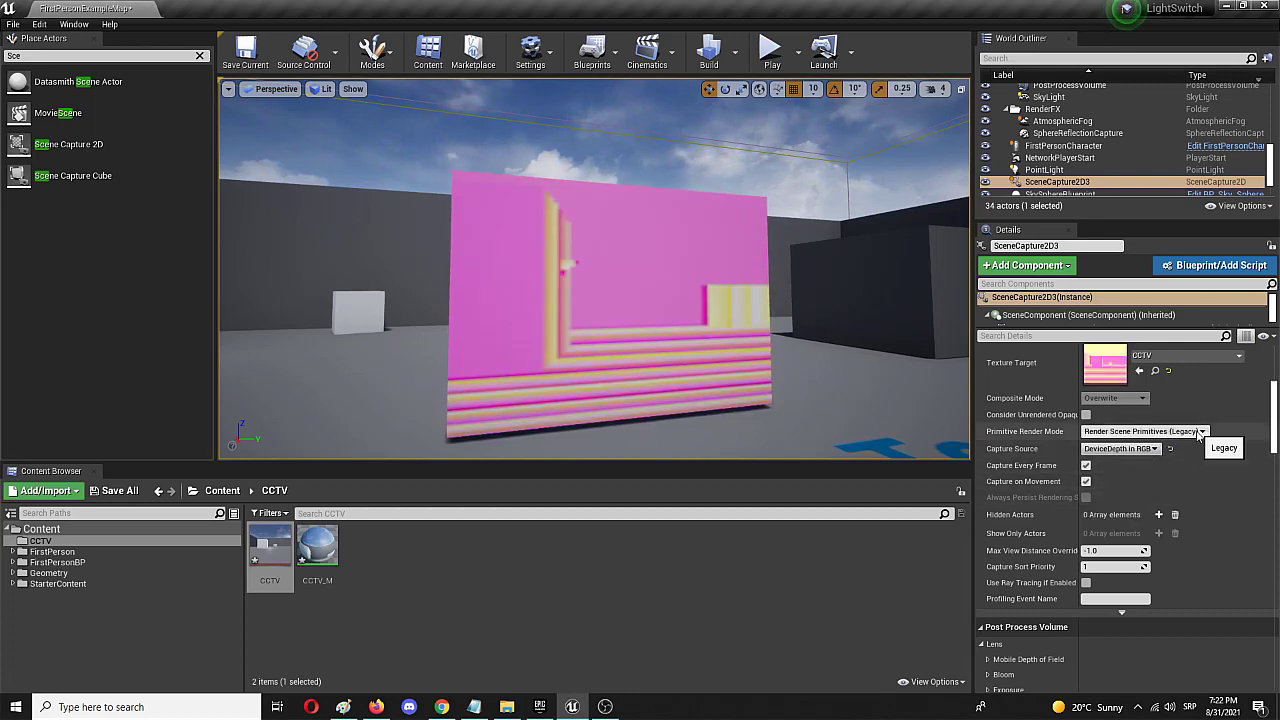
left_click(1145, 449)
left_click(1118, 490)
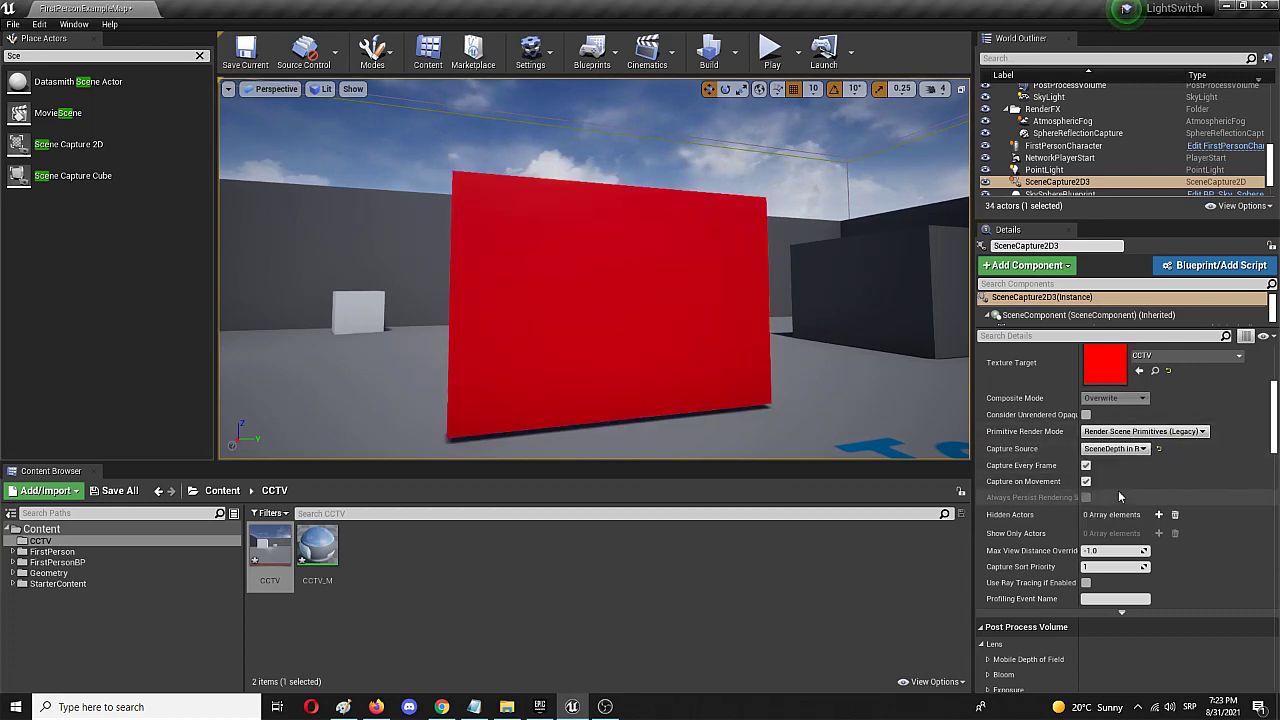
- Set the scene capture camera's Capture Source to Final Color (HDR) in Linear sRGB gamut
left_click(1115, 449)
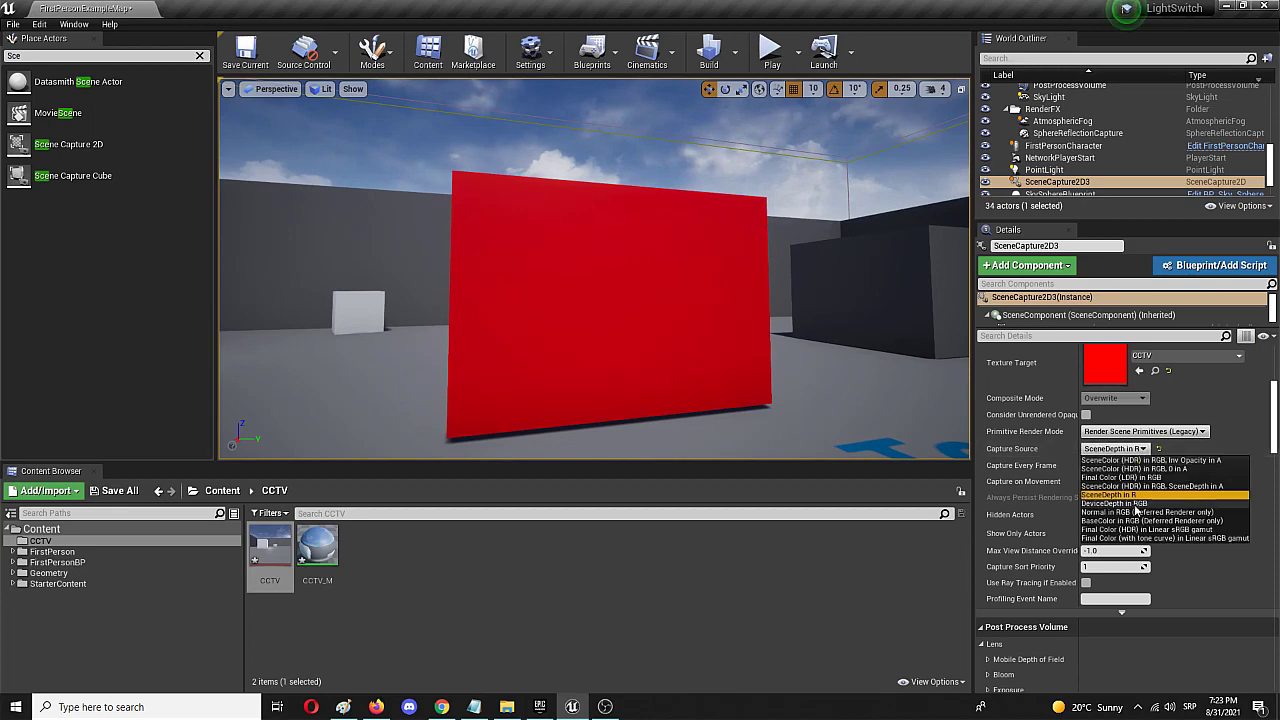
left_click(1115, 530)
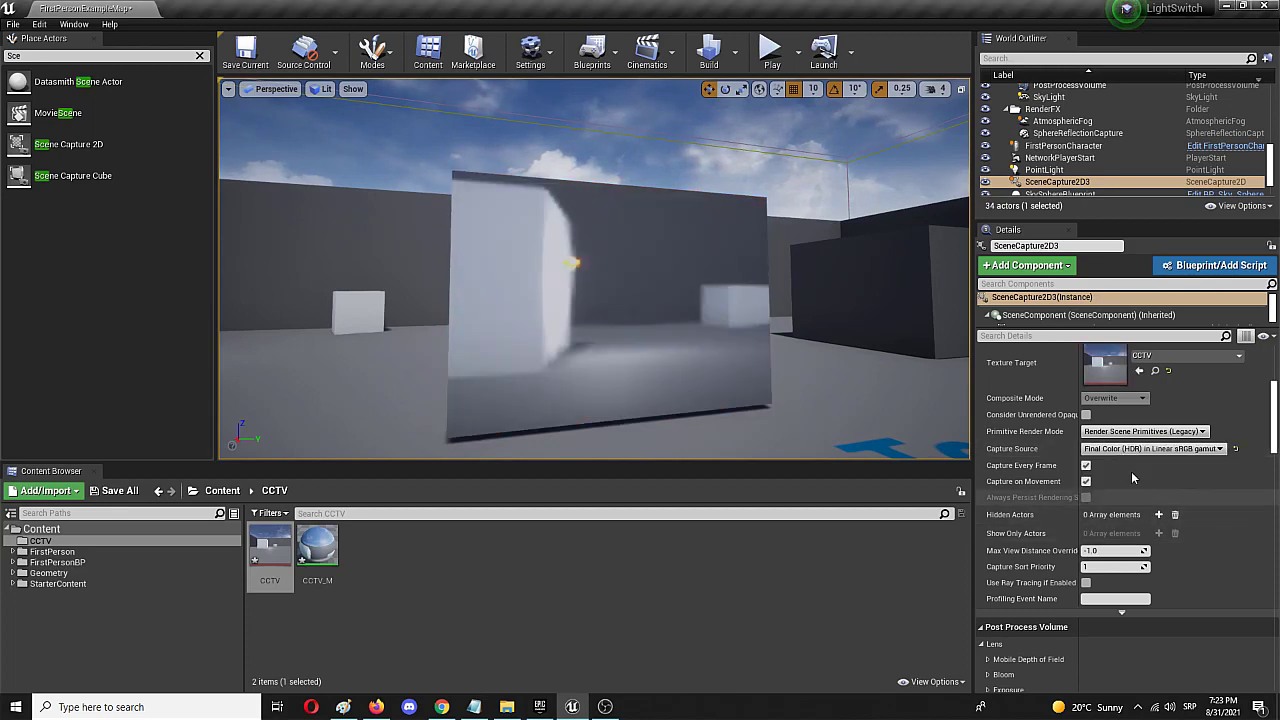
- Enable the camera's post-process white balance overrides, with Temp at about 10886 and Tint at about 0.36
scroll(1007, 524, "down", 2)
scroll(1007, 524, "down", 2)
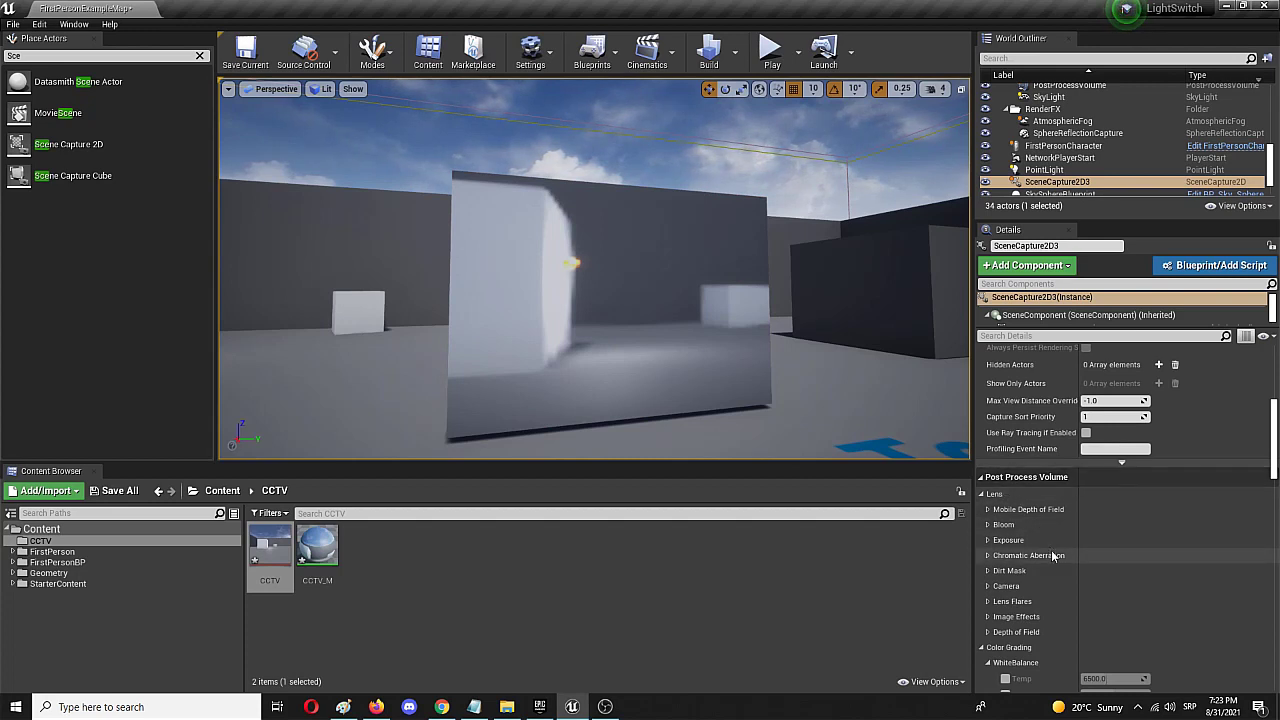
left_click(982, 495)
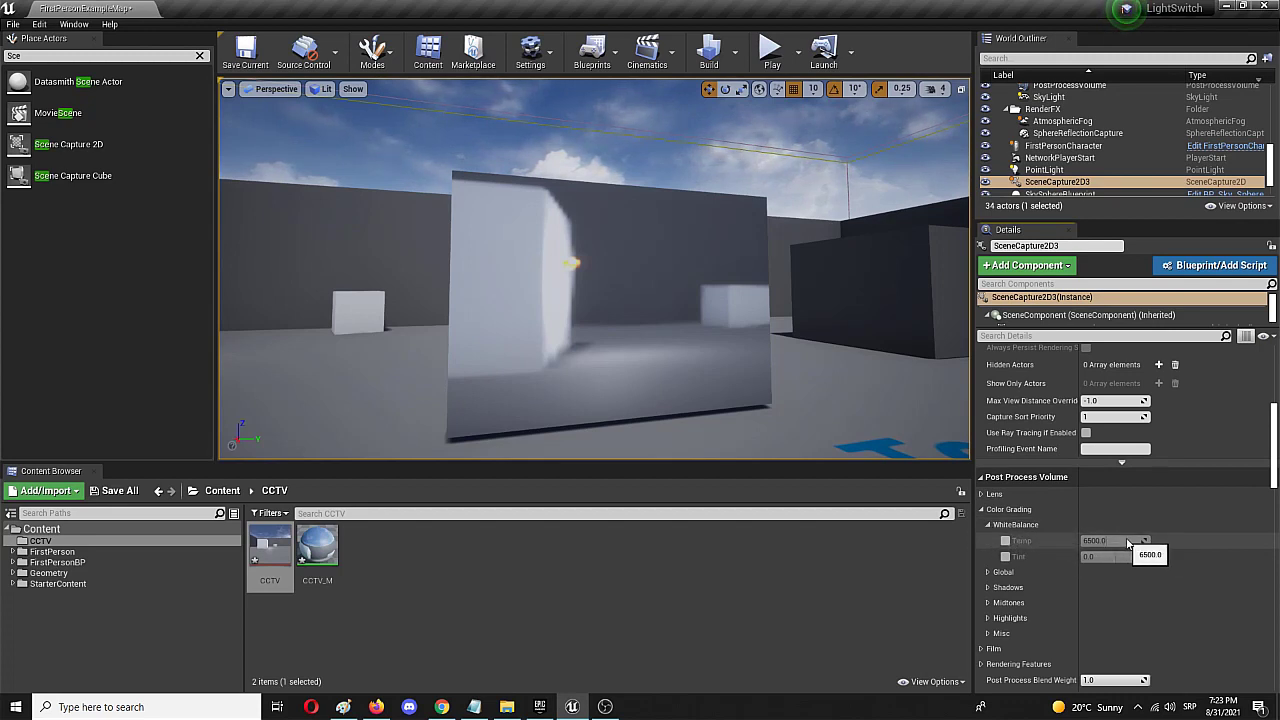
left_click(1005, 541)
left_click_drag(1107, 542, 1142, 557)
left_click(1005, 556)
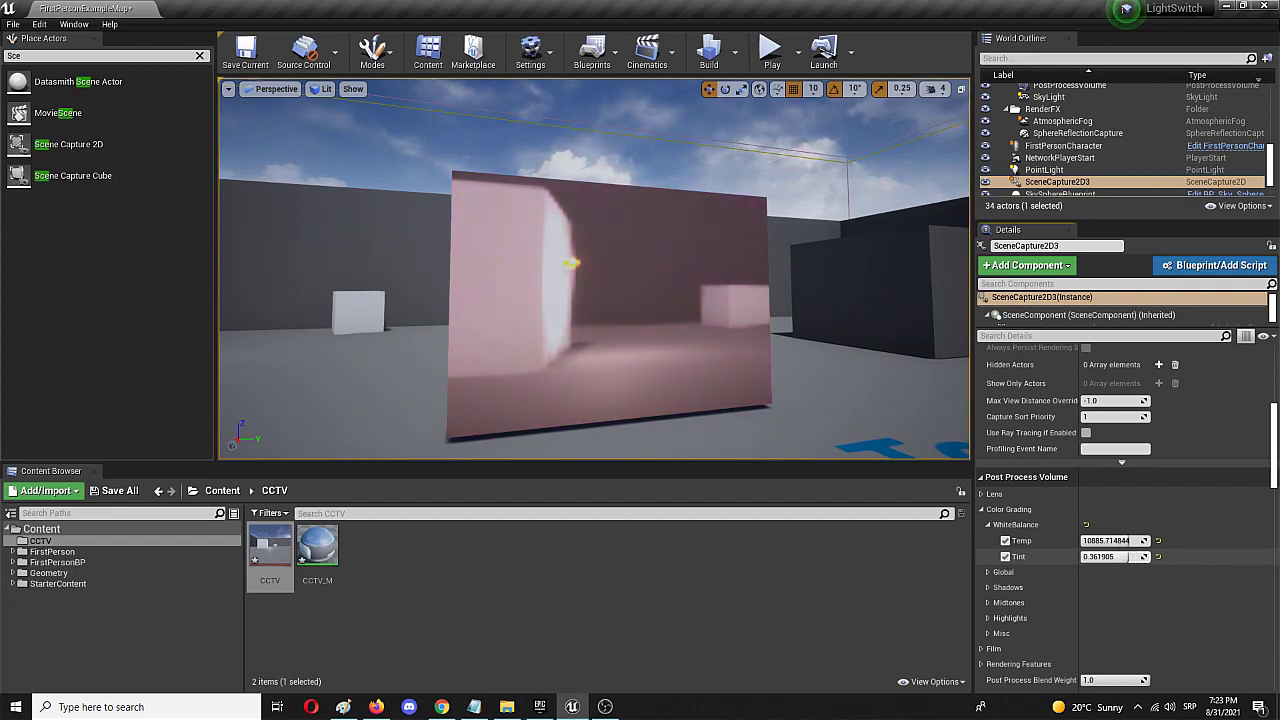
- Play-test the level and move around the slab to check the tinted camera feed
scroll(1098, 576, "down", 2)
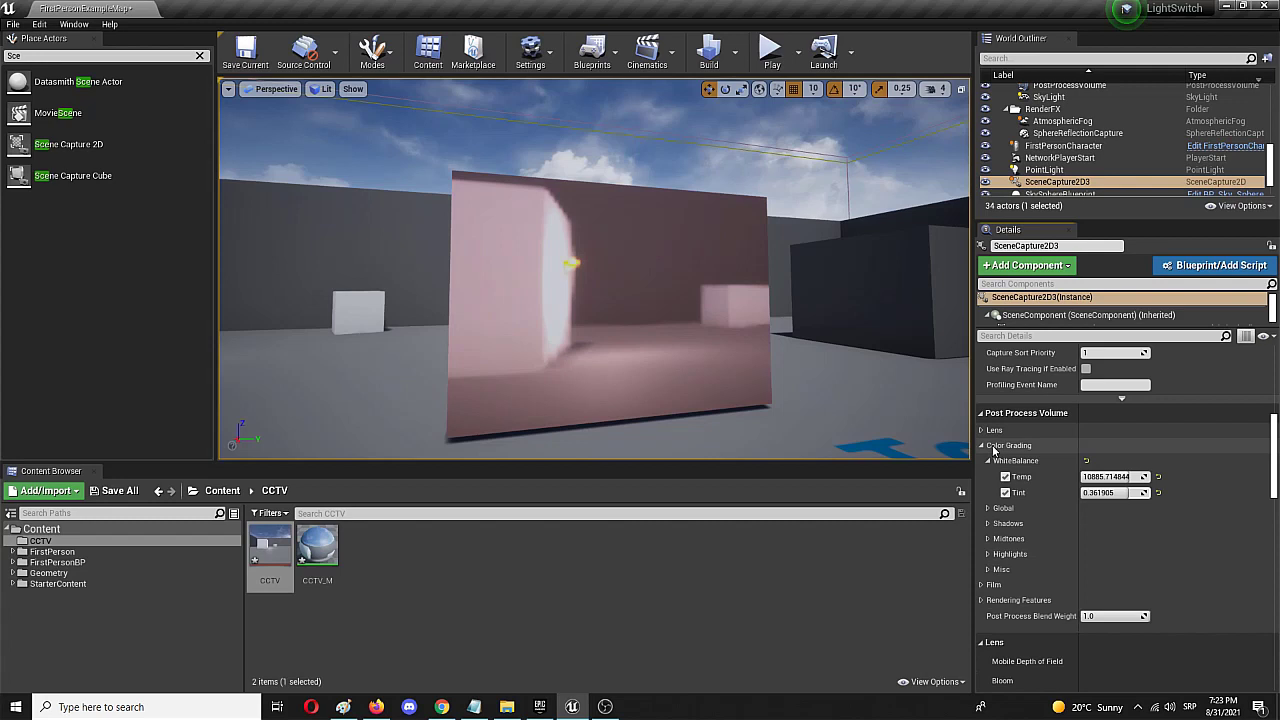
scroll(1005, 465, "down", 1)
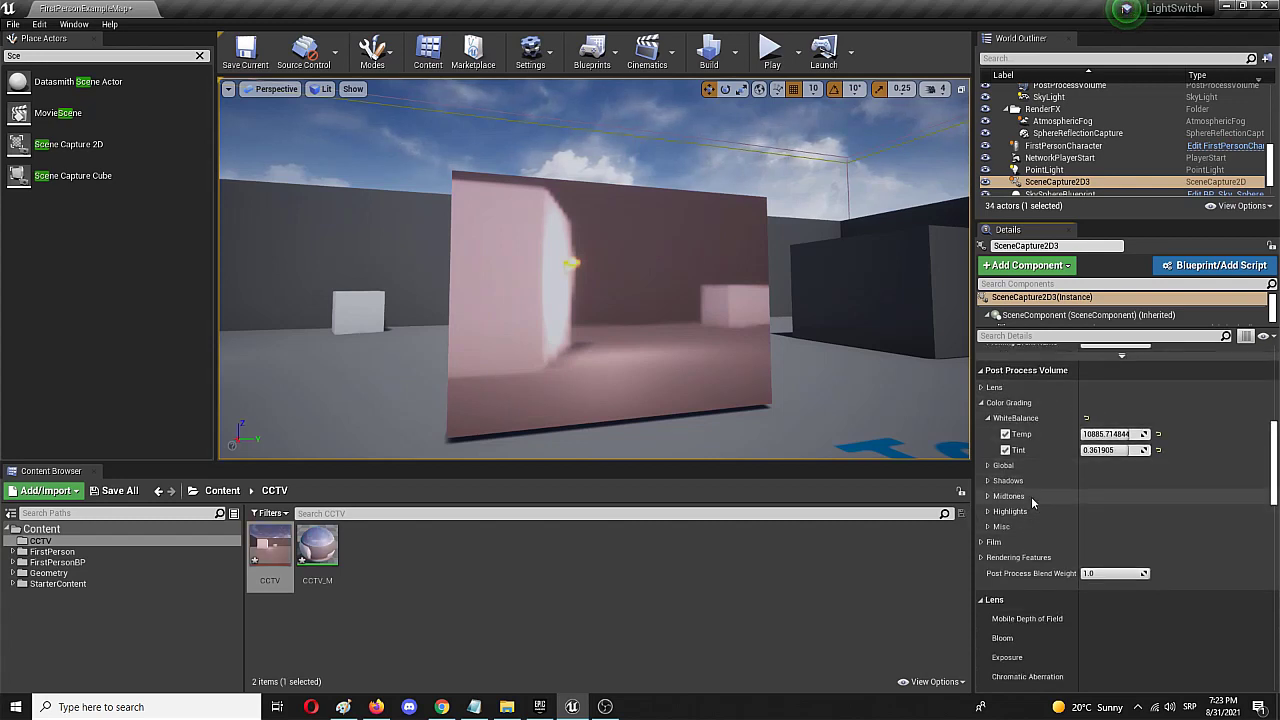
scroll(1033, 503, "up", 2)
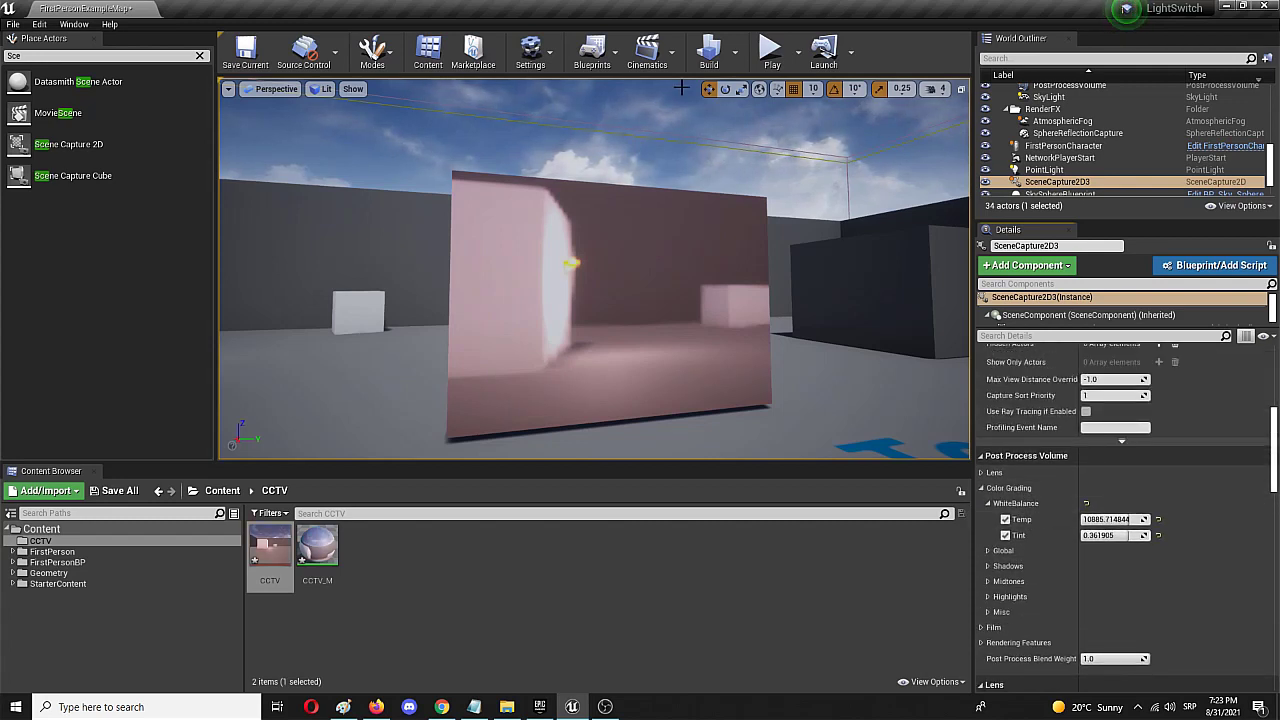
left_click(767, 52)
left_click(599, 287)
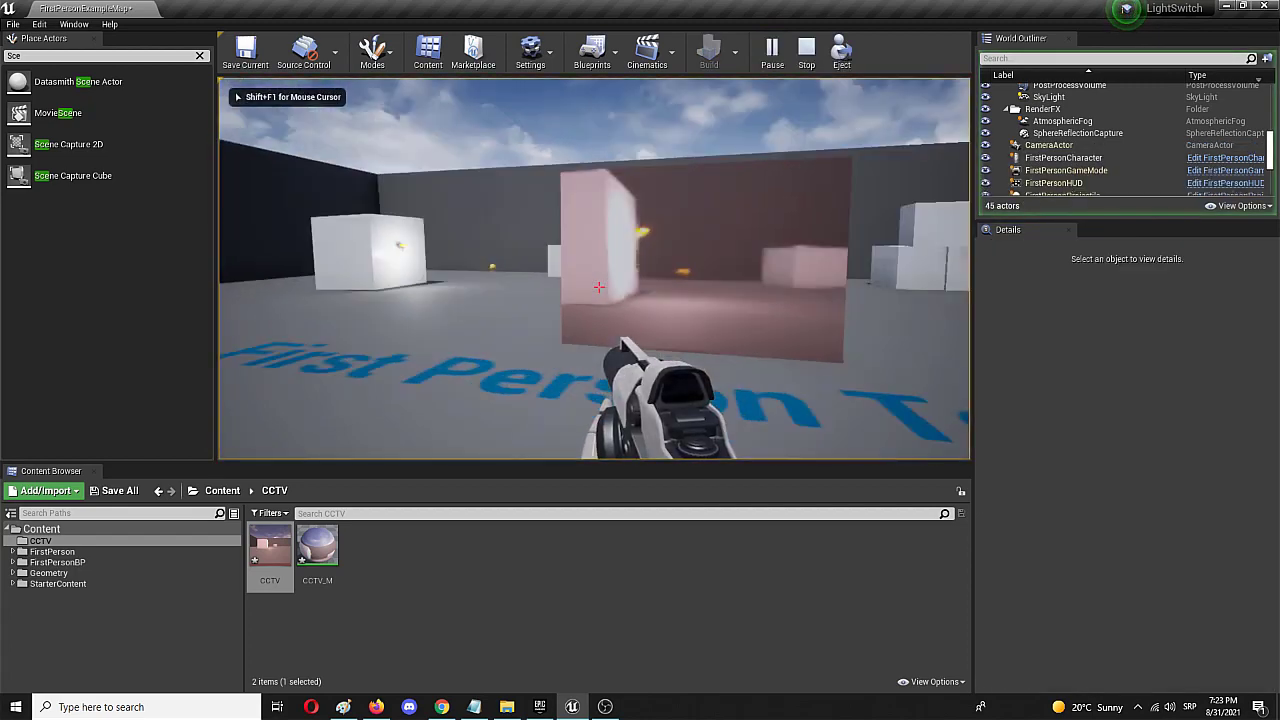
key("d")
key("a")
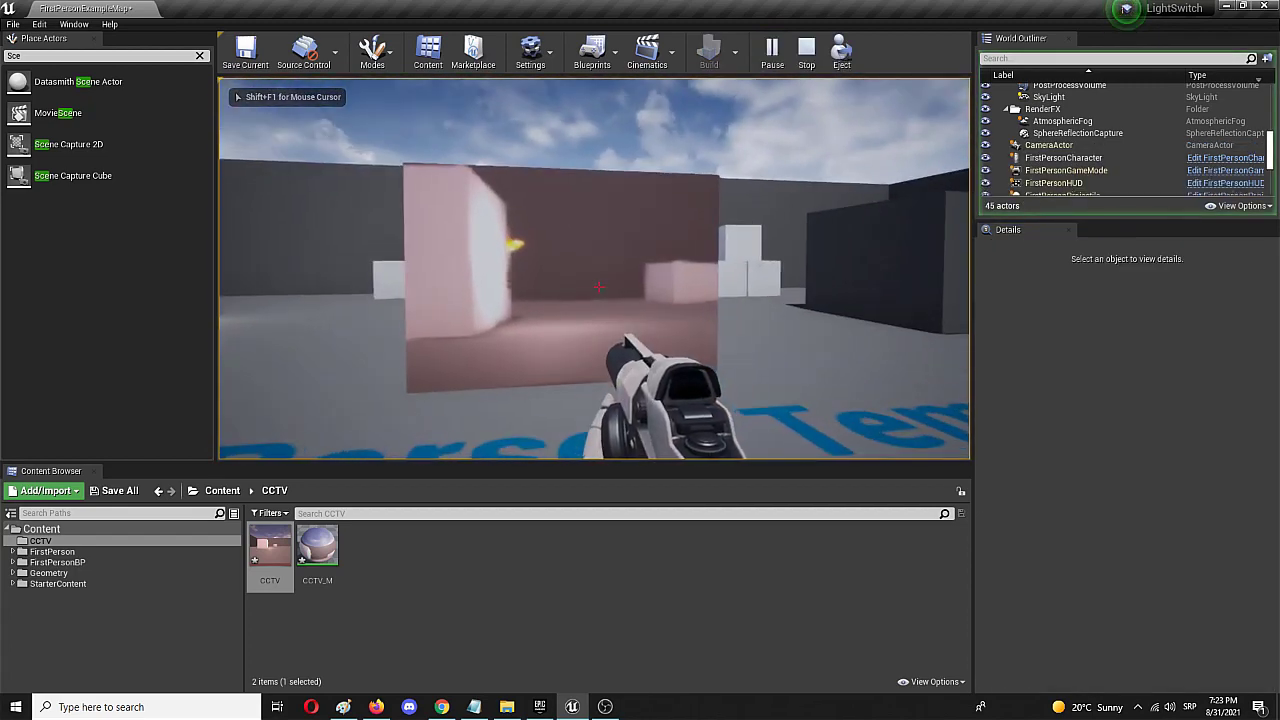